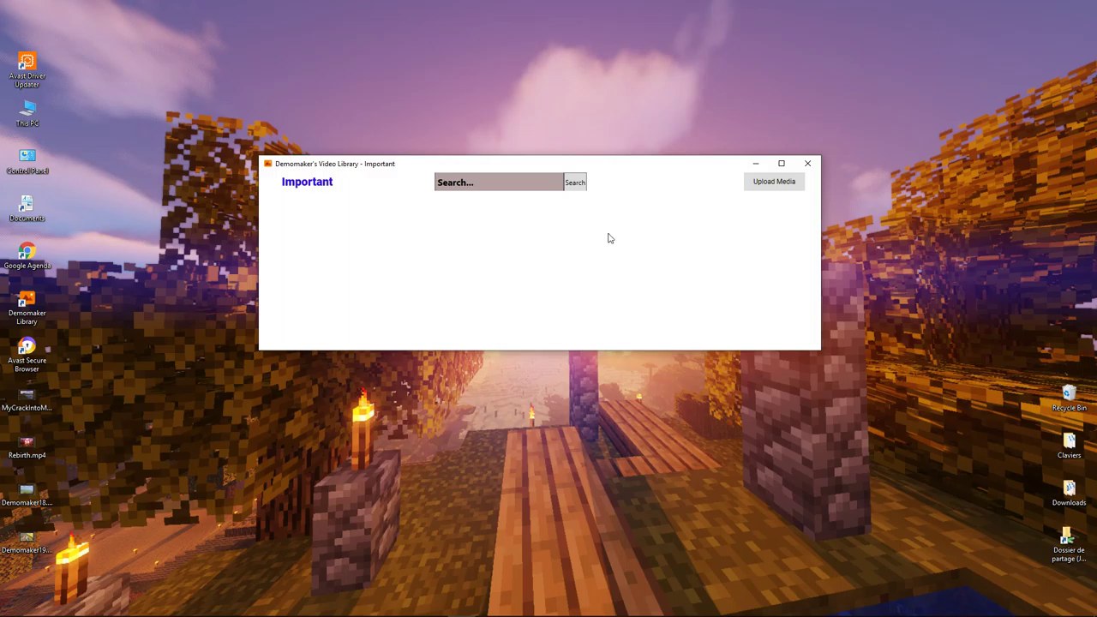
# Reposition the empty library window by dragging its title bar left, right, up and down.
pyautogui.moveTo(613, 169)
pyautogui.mouseDown()
pyautogui.moveTo(680, 145)
pyautogui.moveTo(683, 171)
pyautogui.moveTo(545, 250)
pyautogui.moveTo(615, 172)
pyautogui.moveTo(660, 172)
pyautogui.mouseUp()
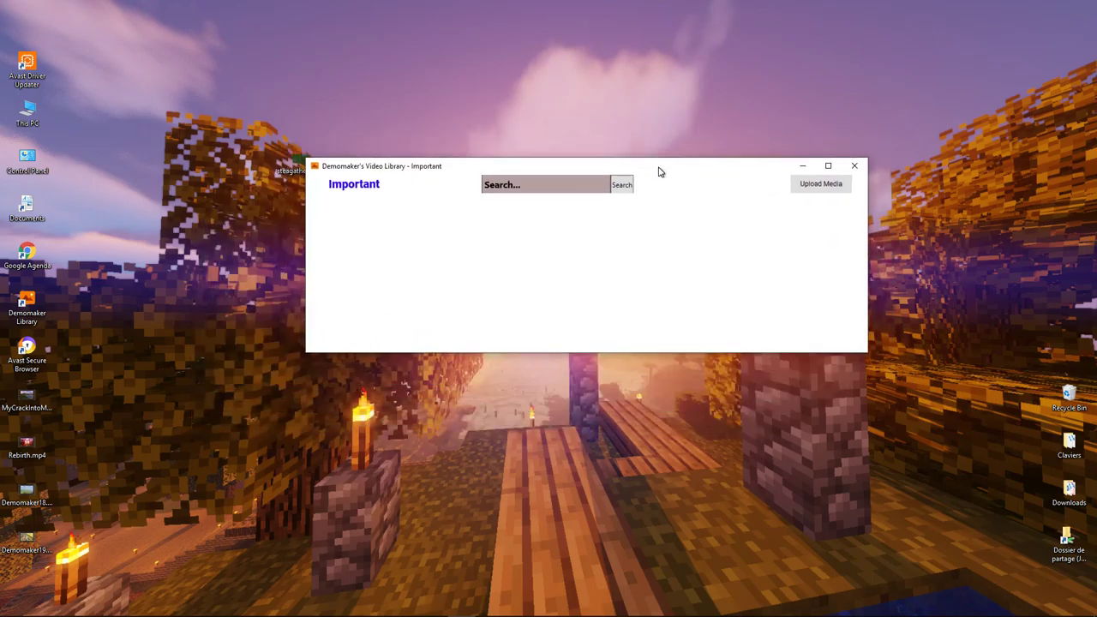
pyautogui.moveTo(398, 170)
pyautogui.mouseDown()
pyautogui.moveTo(392, 153)
pyautogui.moveTo(330, 132)
pyautogui.moveTo(349, 137)
pyautogui.moveTo(376, 273)
pyautogui.moveTo(397, 178)
pyautogui.moveTo(360, 157)
pyautogui.moveTo(356, 175)
pyautogui.moveTo(342, 173)
pyautogui.mouseUp()
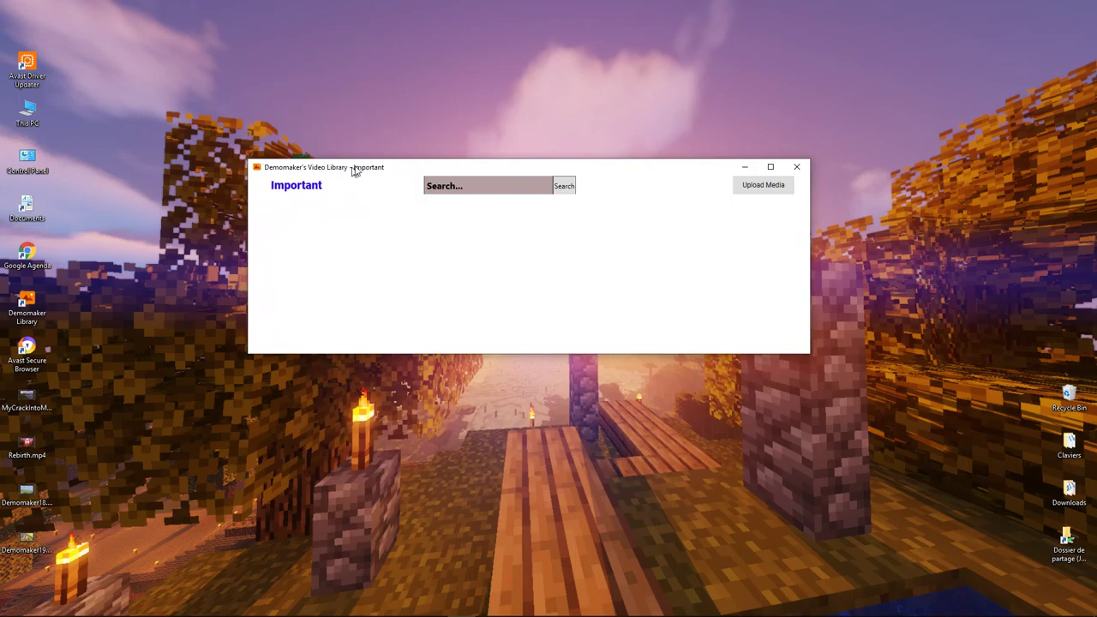
pyautogui.moveTo(358, 171)
pyautogui.mouseDown()
pyautogui.moveTo(514, 59)
pyautogui.moveTo(422, 192)
pyautogui.moveTo(453, 175)
pyautogui.moveTo(410, 143)
pyautogui.mouseUp()
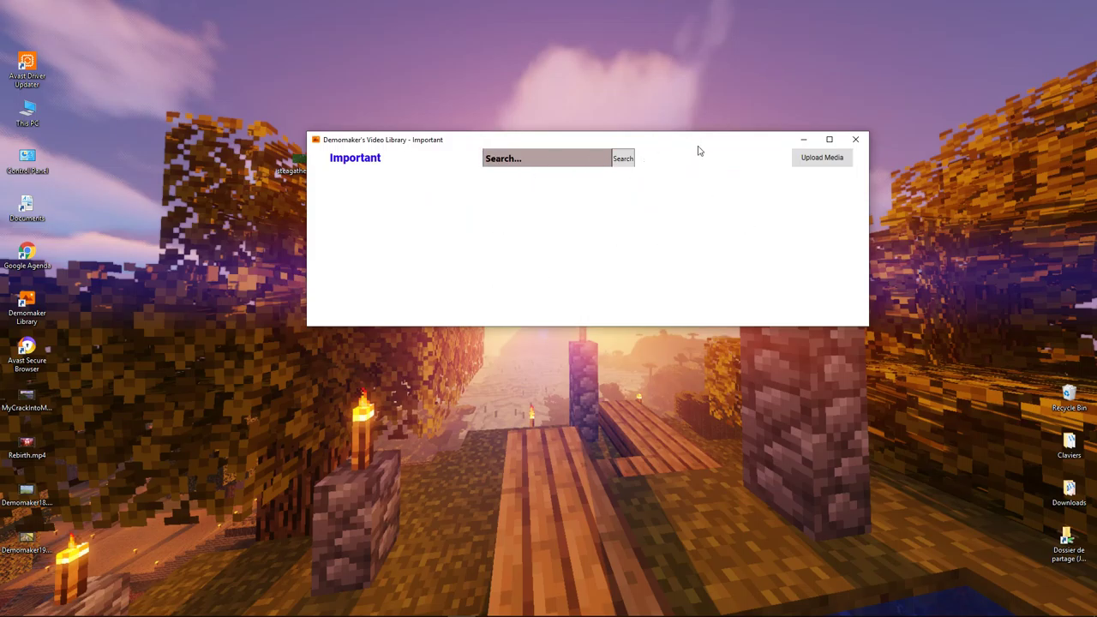
pyautogui.moveTo(661, 146)
pyautogui.mouseDown()
pyautogui.moveTo(623, 188)
pyautogui.moveTo(644, 154)
pyautogui.moveTo(636, 180)
pyautogui.moveTo(620, 177)
pyautogui.moveTo(611, 191)
pyautogui.moveTo(602, 172)
pyautogui.mouseUp()
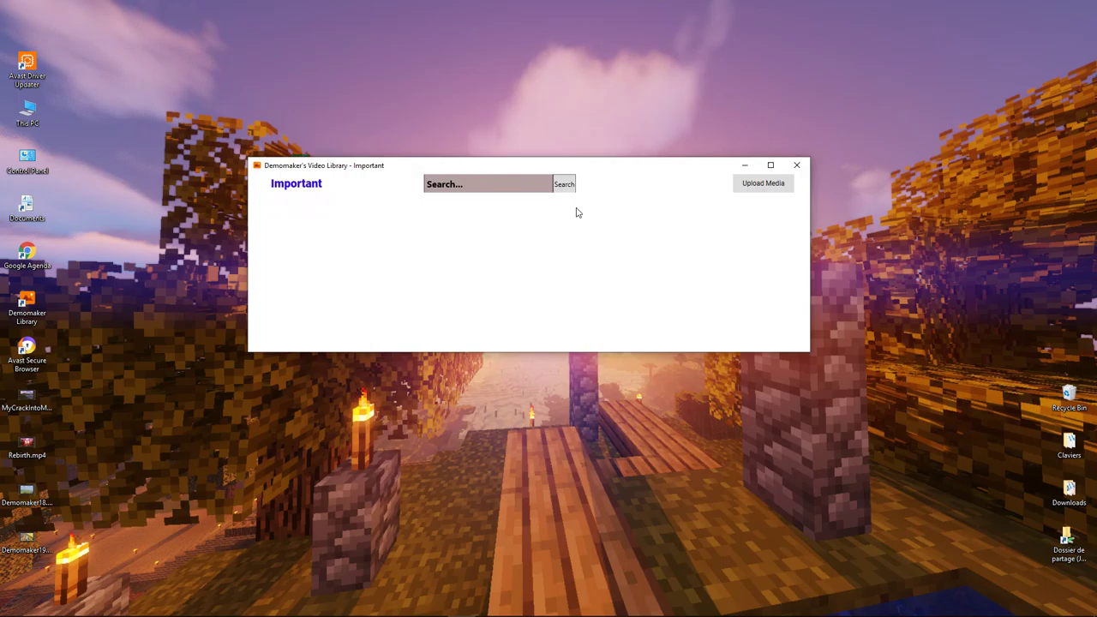
pyautogui.moveTo(605, 172)
pyautogui.mouseDown()
pyautogui.moveTo(595, 91)
pyautogui.moveTo(588, 113)
pyautogui.moveTo(625, 180)
pyautogui.moveTo(610, 170)
pyautogui.mouseUp()
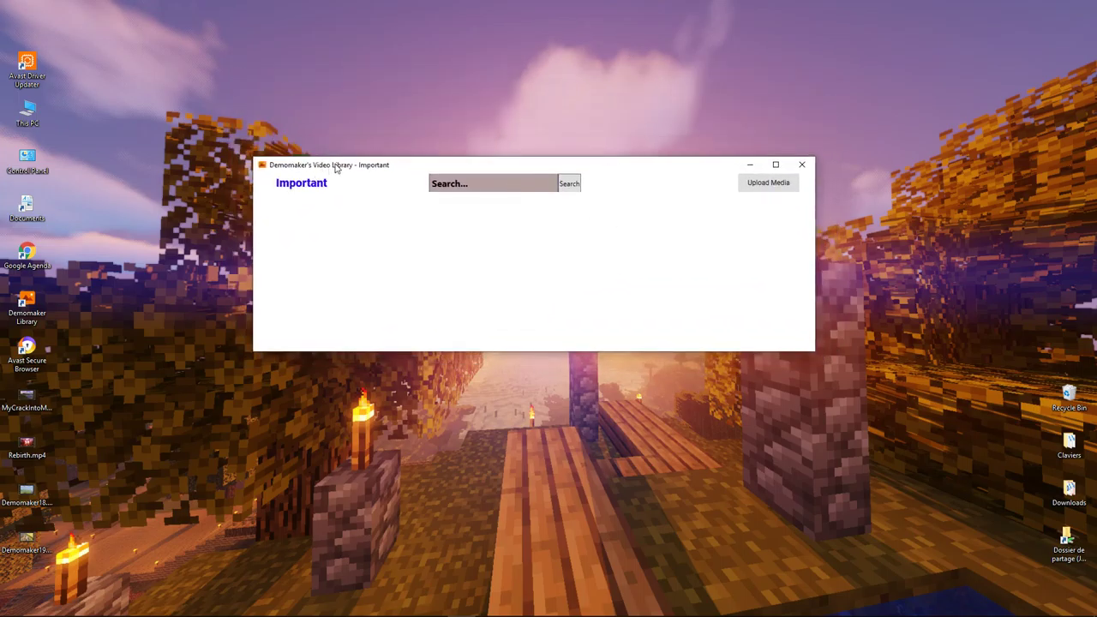
pyautogui.moveTo(336, 168); pyautogui.dragTo(355, 173)
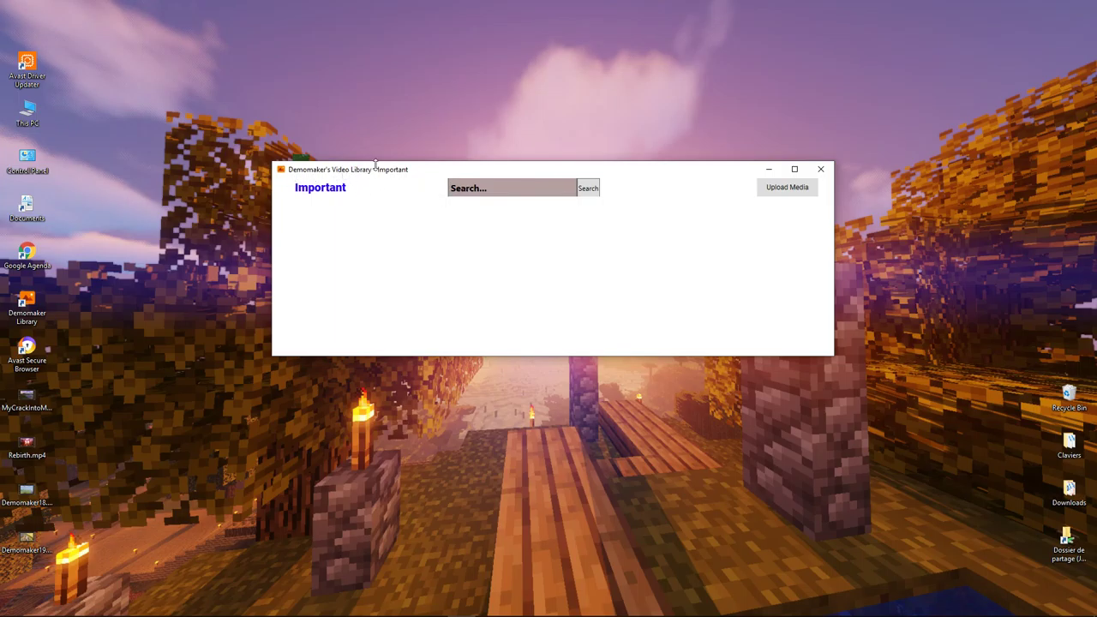
pyautogui.moveTo(374, 163); pyautogui.dragTo(413, 135)
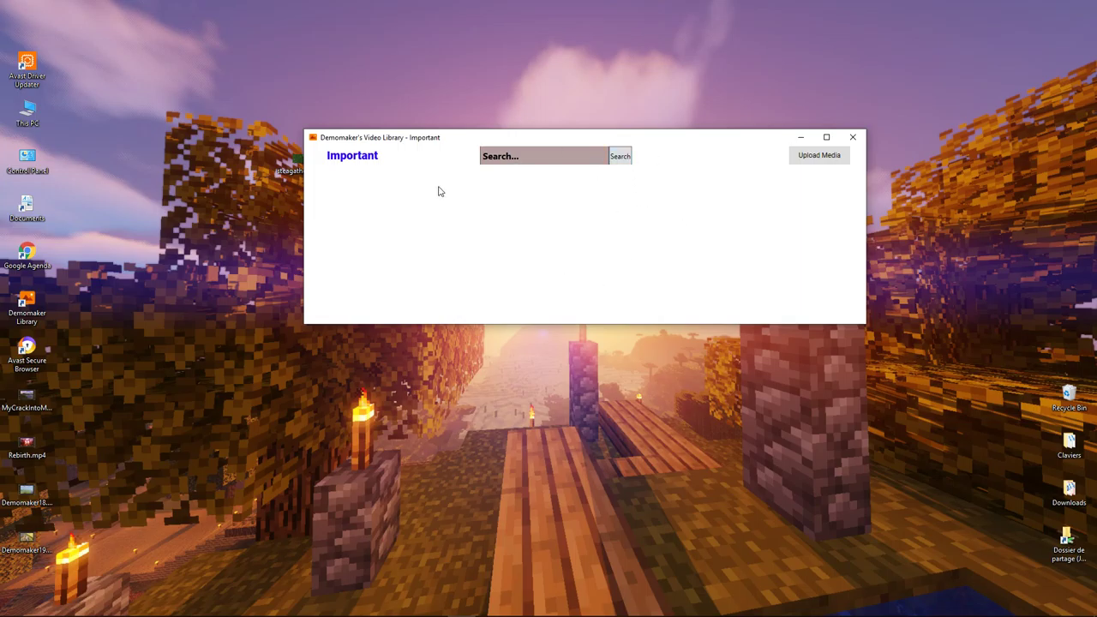
# Upload Demomaker19.mp4 to the library and drag the window's bottom edge down to make it taller.
pyautogui.click(805, 160)
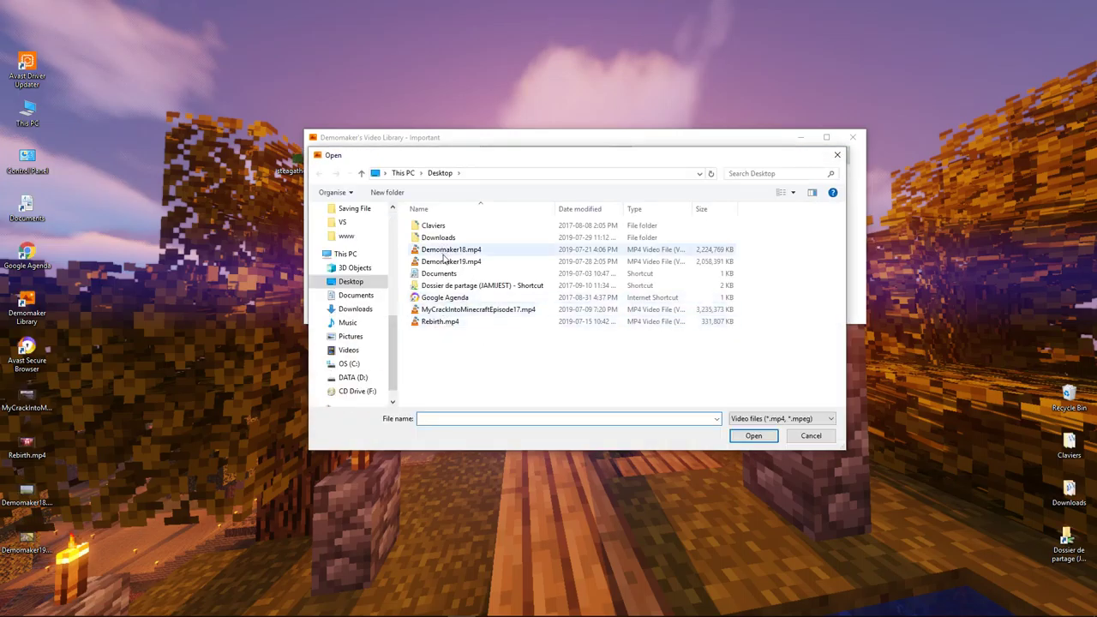
pyautogui.click(445, 260)
pyautogui.click(753, 435)
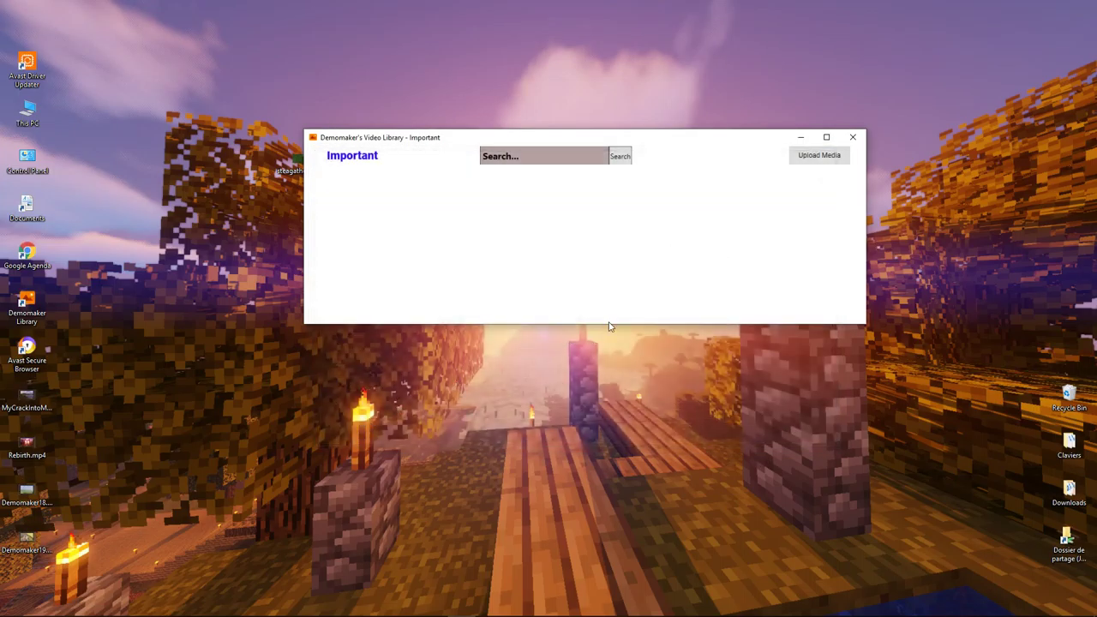
pyautogui.moveTo(624, 324); pyautogui.dragTo(629, 436)
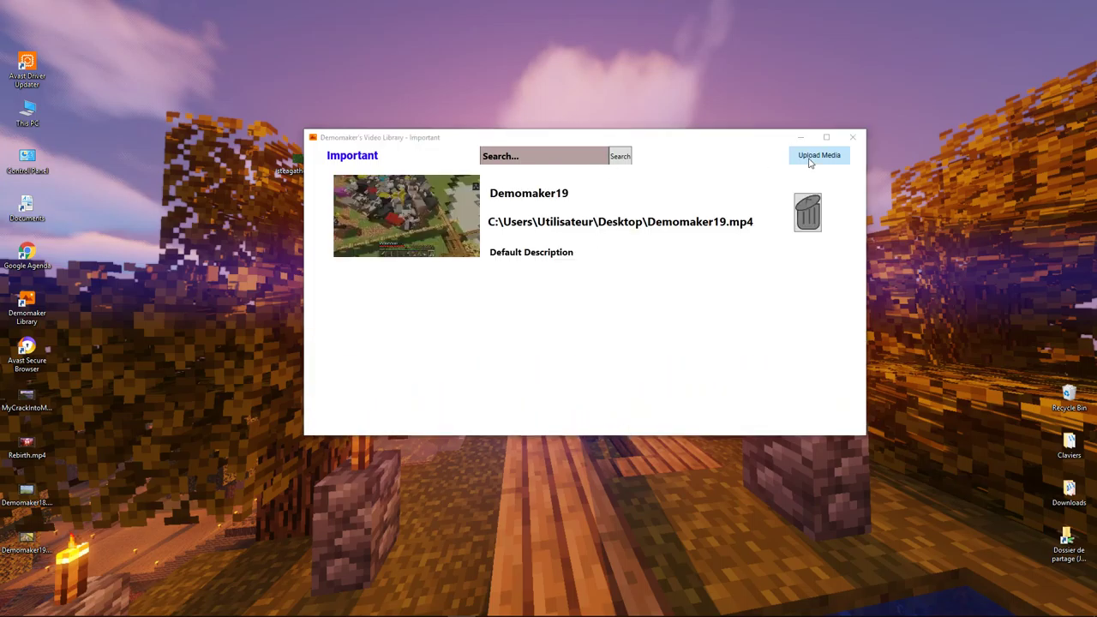
pyautogui.click(813, 162)
pyautogui.moveTo(394, 324); pyautogui.dragTo(398, 241)
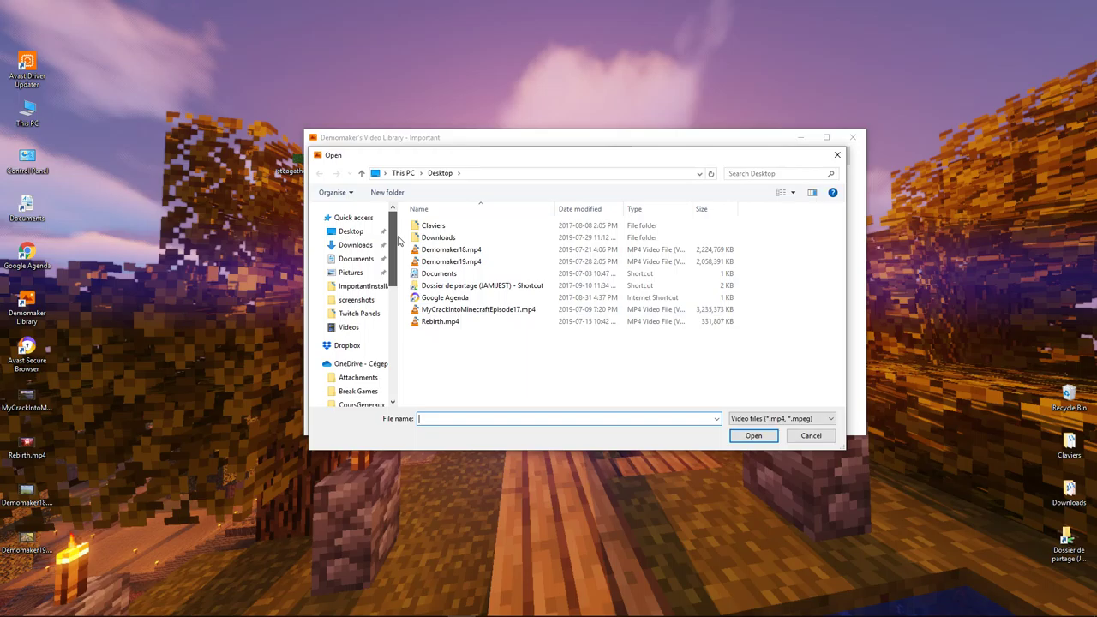
pyautogui.click(347, 327)
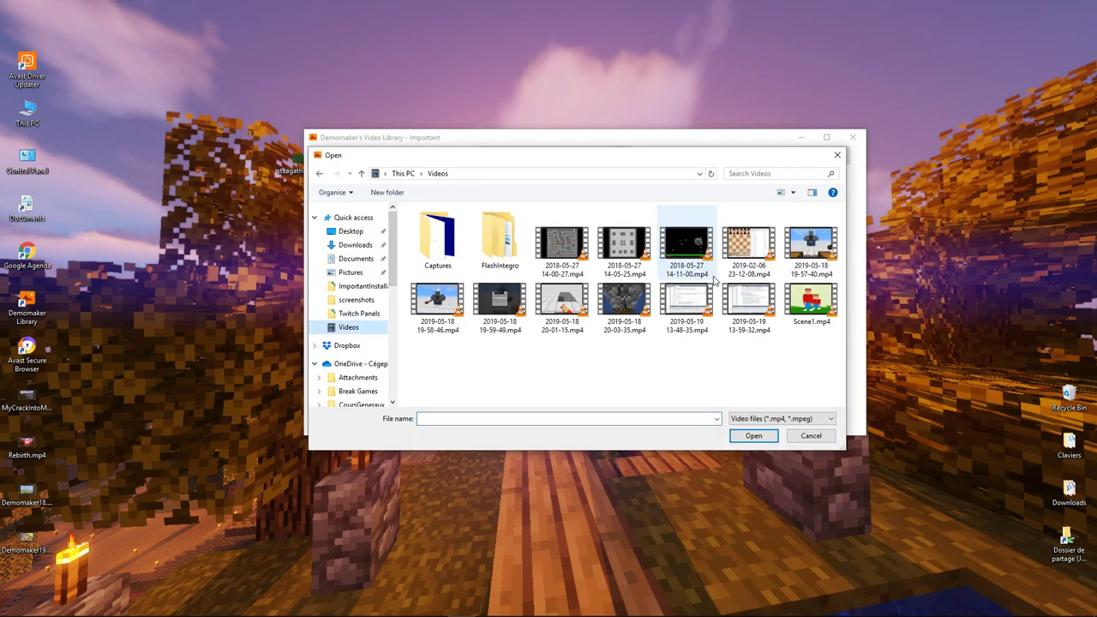
pyautogui.click(574, 307)
pyautogui.doubleClick(588, 324)
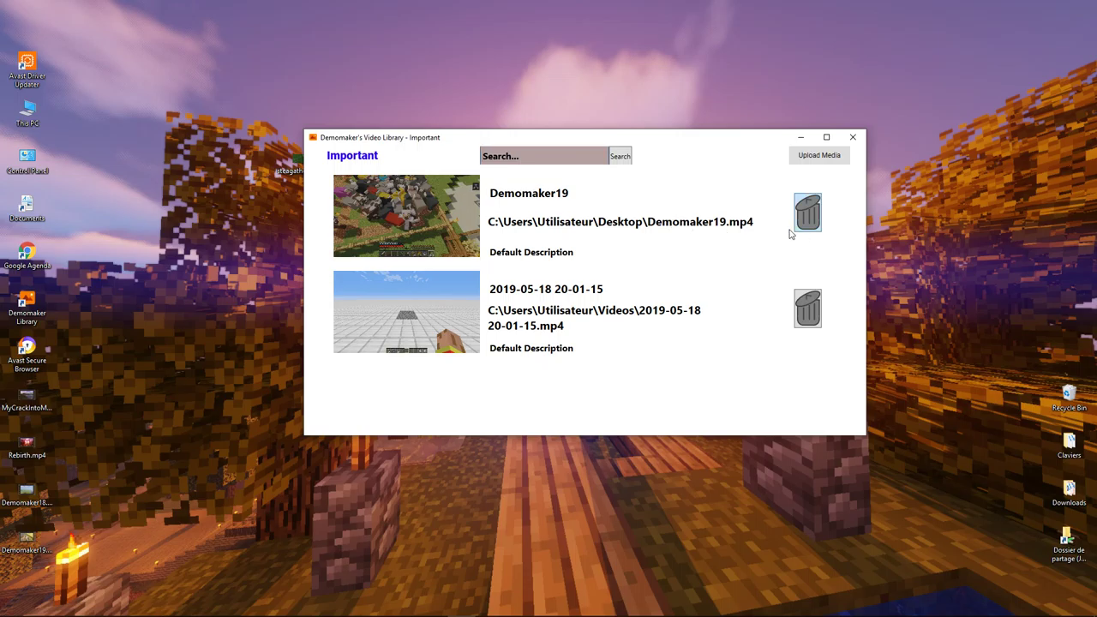
# Rename the Demomaker19 video's title to 'Demomaker Playing Minecraft'.
pyautogui.moveTo(754, 225); pyautogui.dragTo(488, 236)
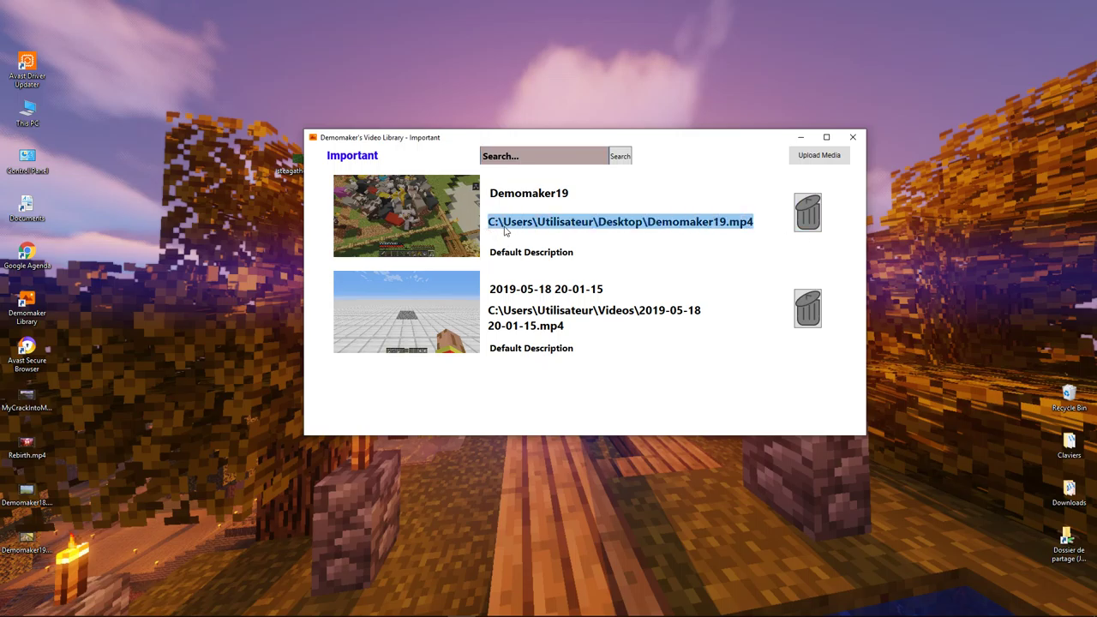
pyautogui.click(506, 226)
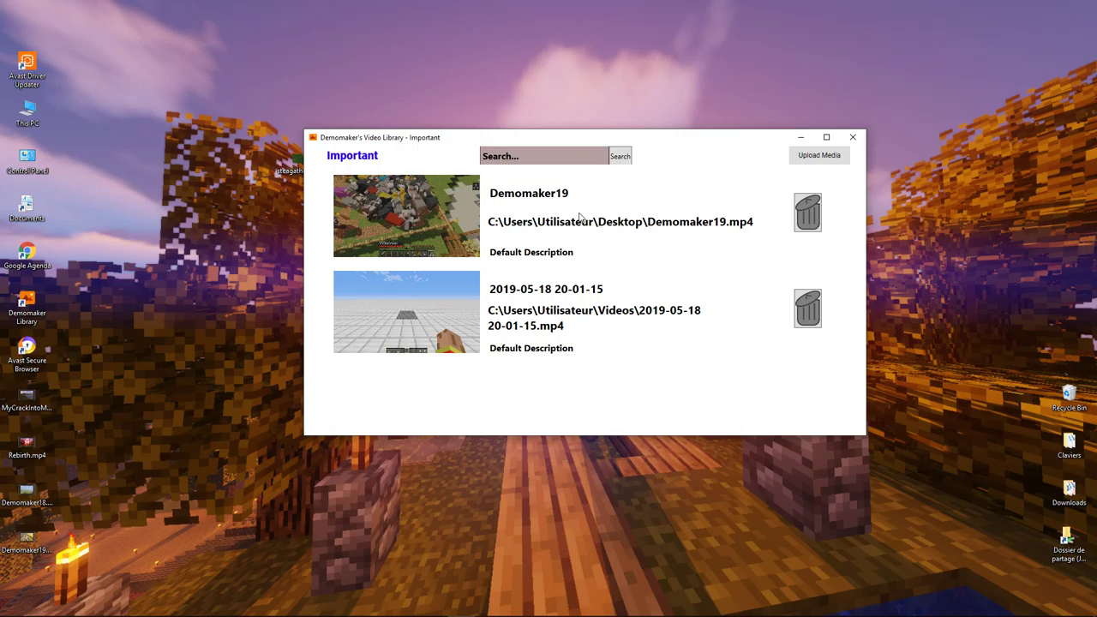
pyautogui.click(494, 195)
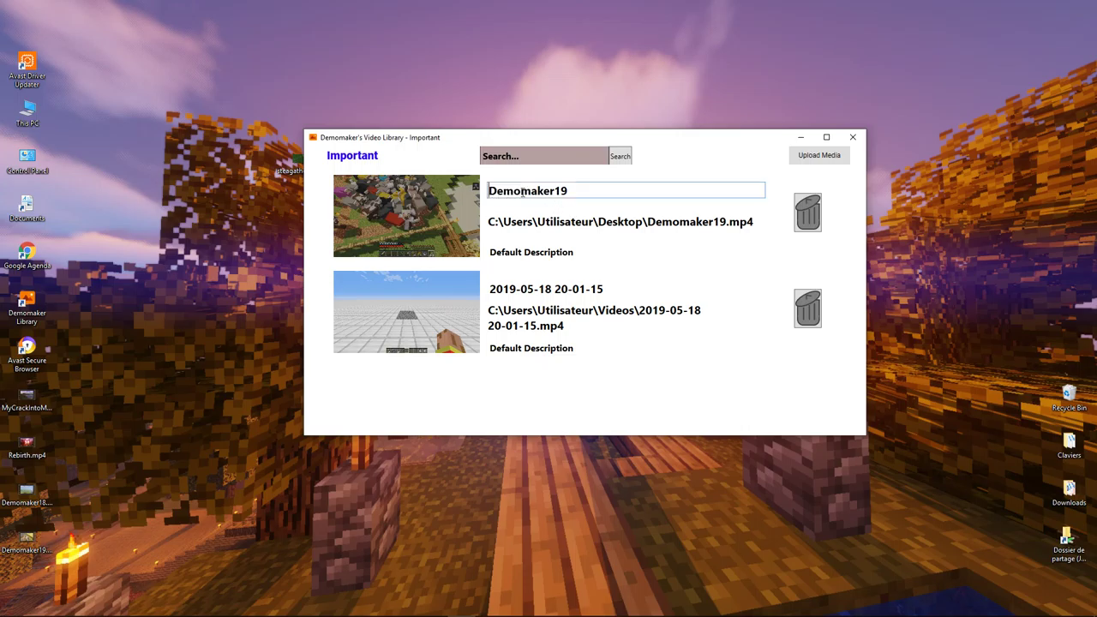
pyautogui.moveTo(605, 189); pyautogui.dragTo(396, 186)
pyautogui.press('BackSpace')
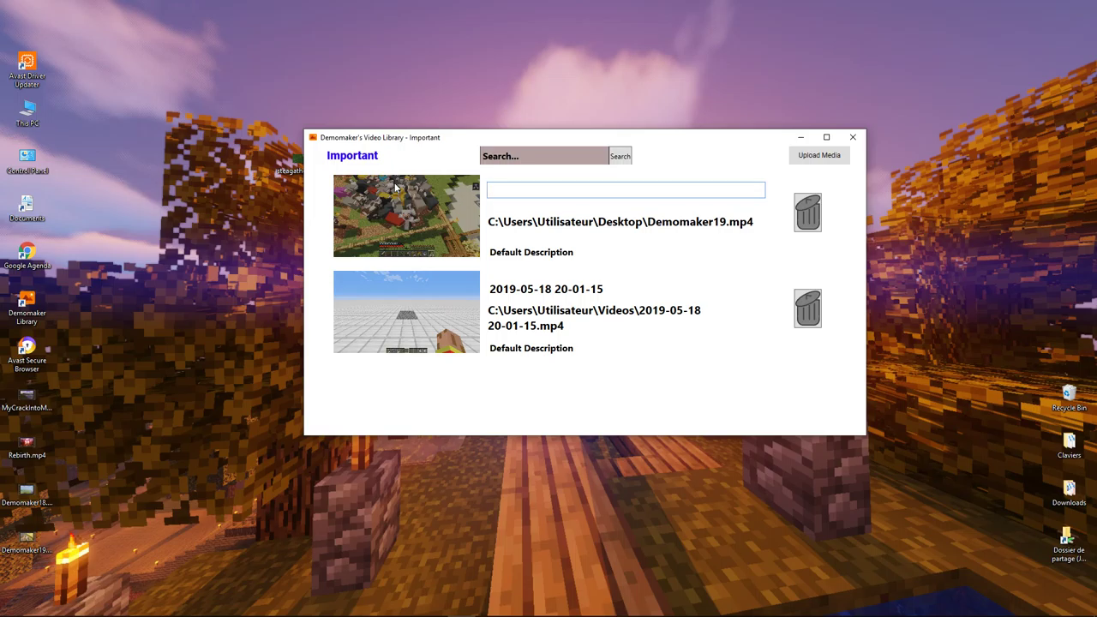
pyautogui.write('Demomaki')
pyautogui.press('BackSpace')
pyautogui.press('BackSpace')
pyautogui.write('ker Playing Mine')
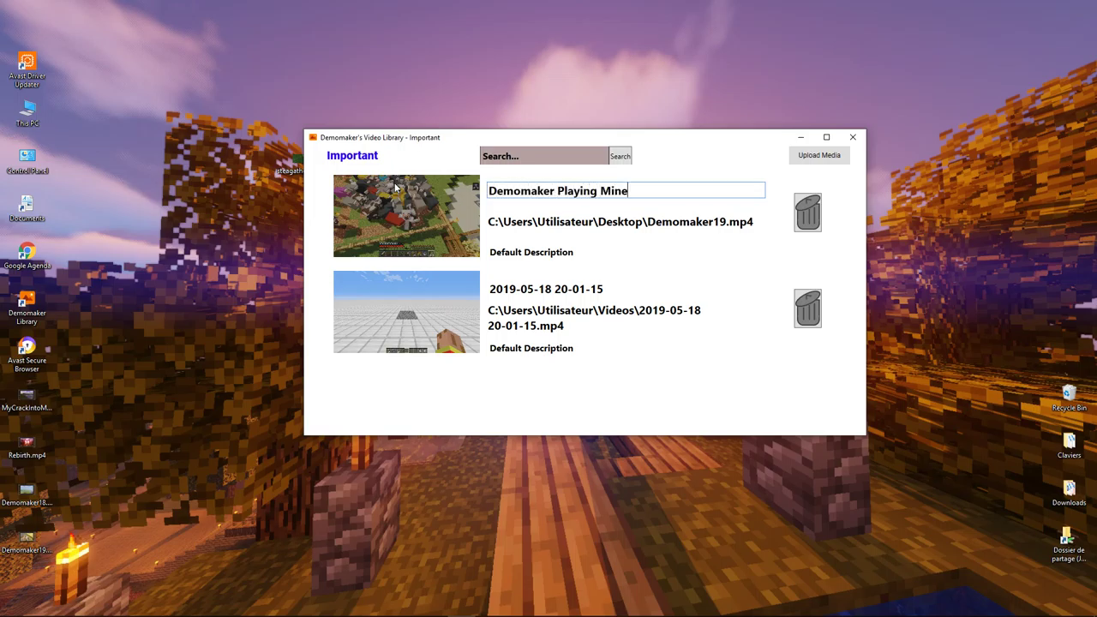
pyautogui.write('craft')
pyautogui.press('Return')
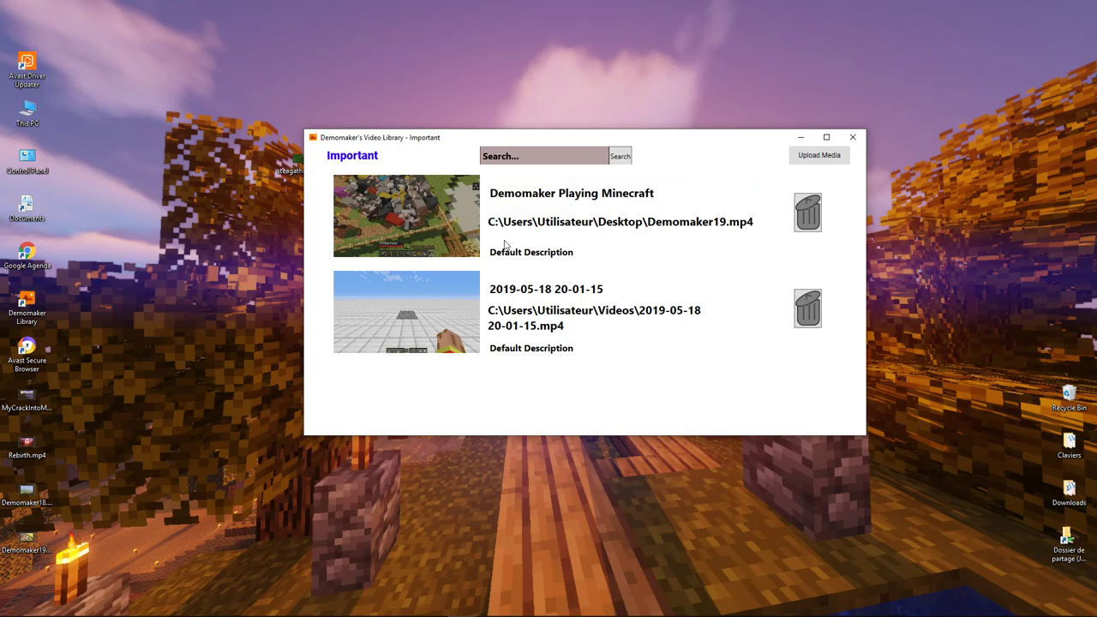
# Replace its Default Description with 'Hello! Welcome' and move the window up.
pyautogui.click(524, 257)
pyautogui.moveTo(632, 253); pyautogui.dragTo(363, 247)
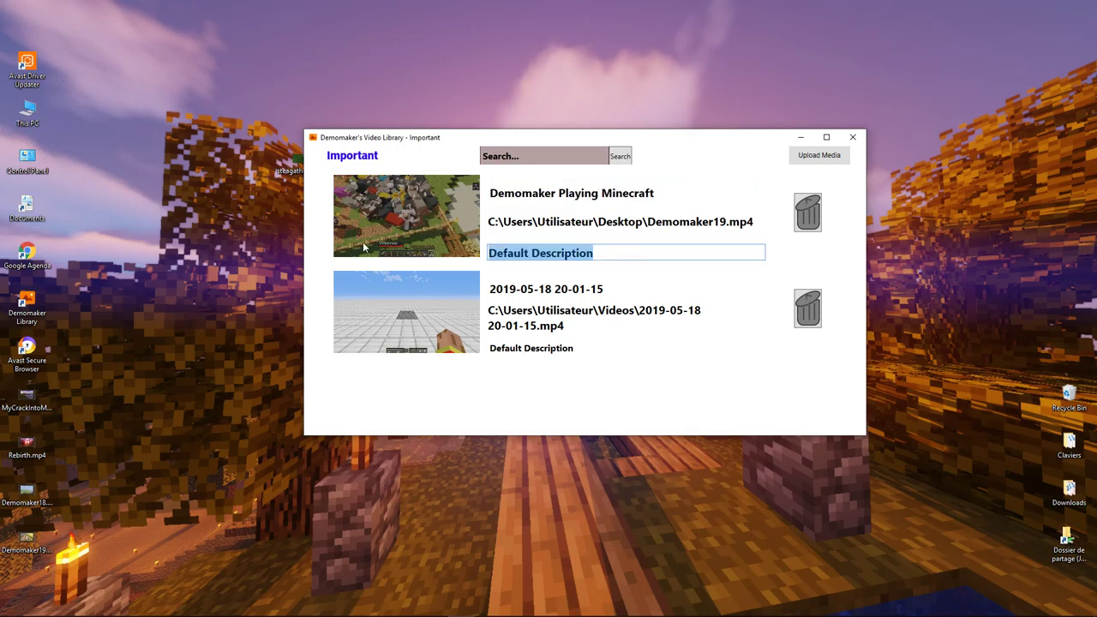
pyautogui.press('BackSpace')
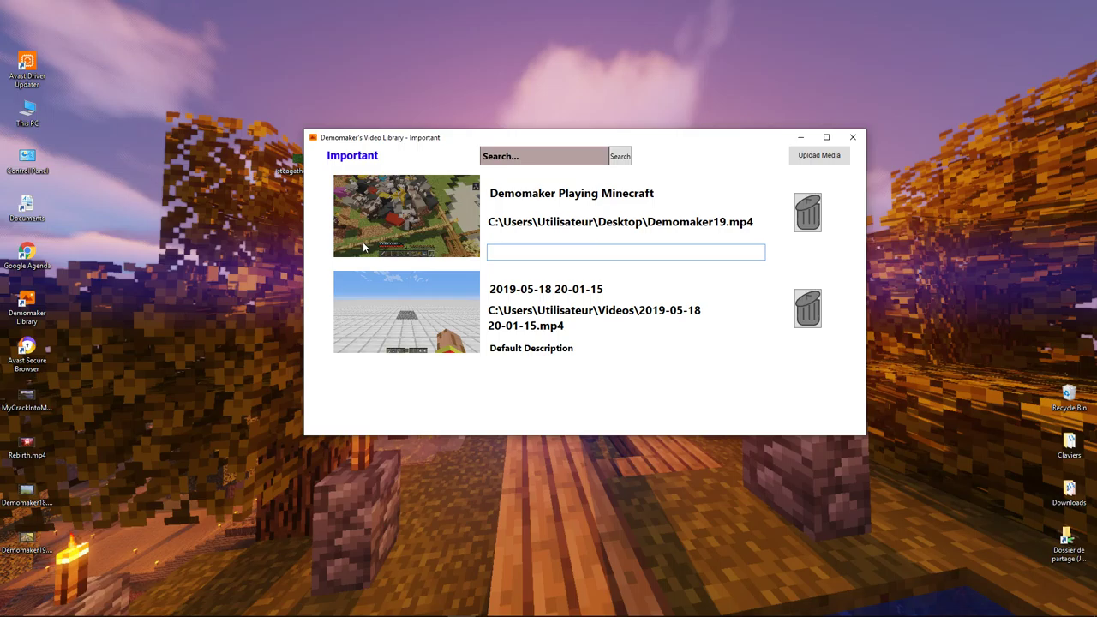
pyautogui.write('Hello! ')
pyautogui.write('Welcome')
pyautogui.press('Return')
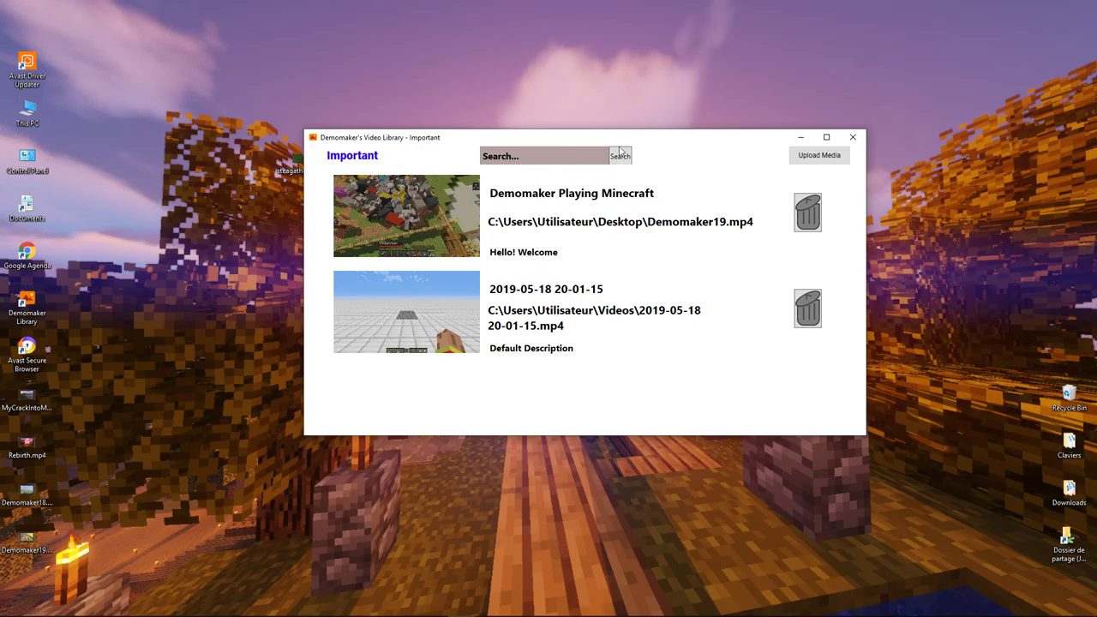
pyautogui.moveTo(620, 150)
pyautogui.mouseDown()
pyautogui.moveTo(644, 103)
pyautogui.moveTo(628, 96)
pyautogui.mouseUp()
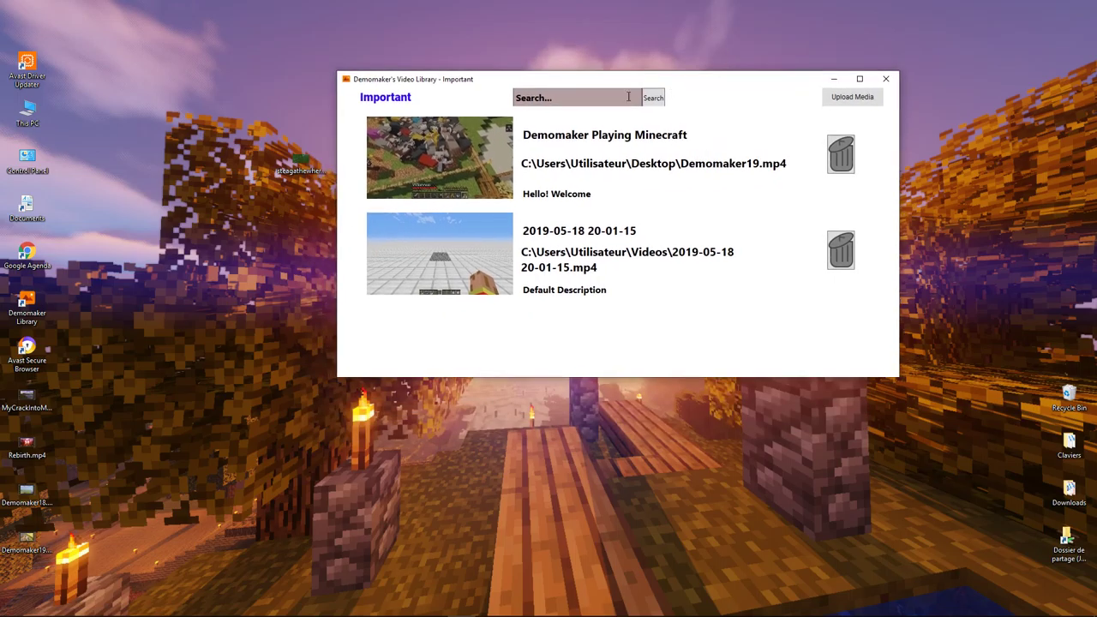
pyautogui.click(381, 102)
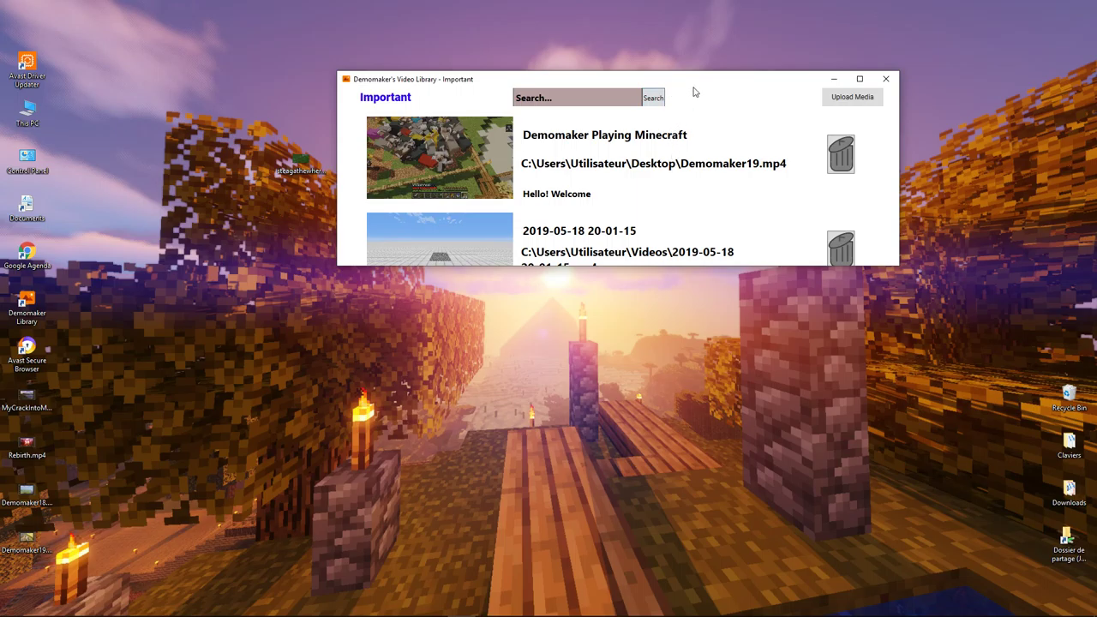
pyautogui.moveTo(693, 87); pyautogui.dragTo(687, 157)
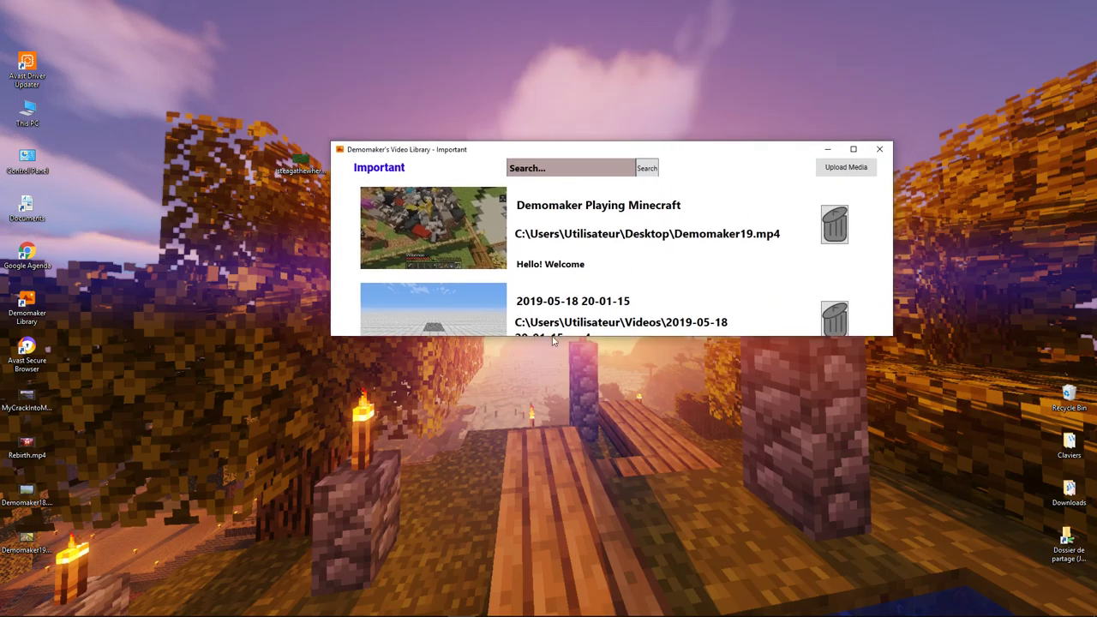
pyautogui.moveTo(548, 338); pyautogui.dragTo(549, 434)
pyautogui.click(848, 169)
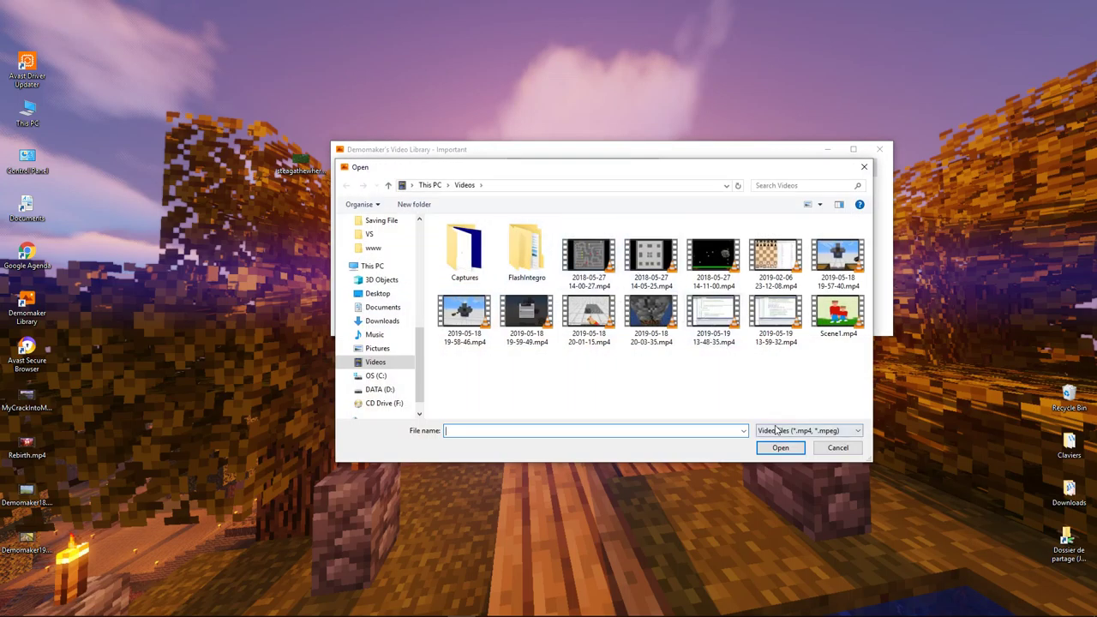
pyautogui.click(778, 431)
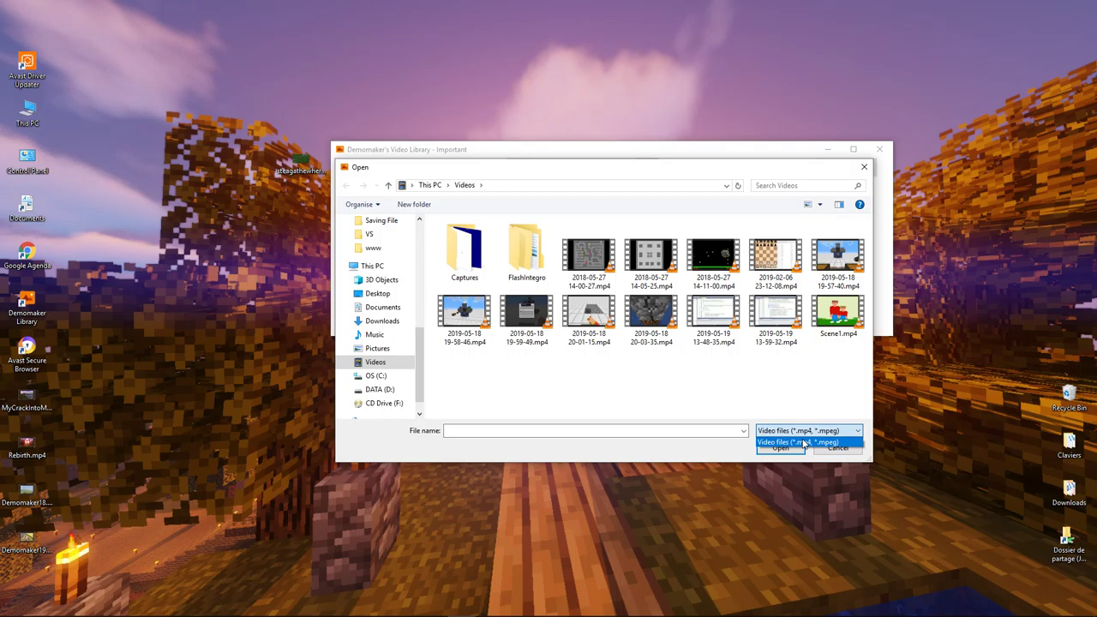
pyautogui.click(807, 434)
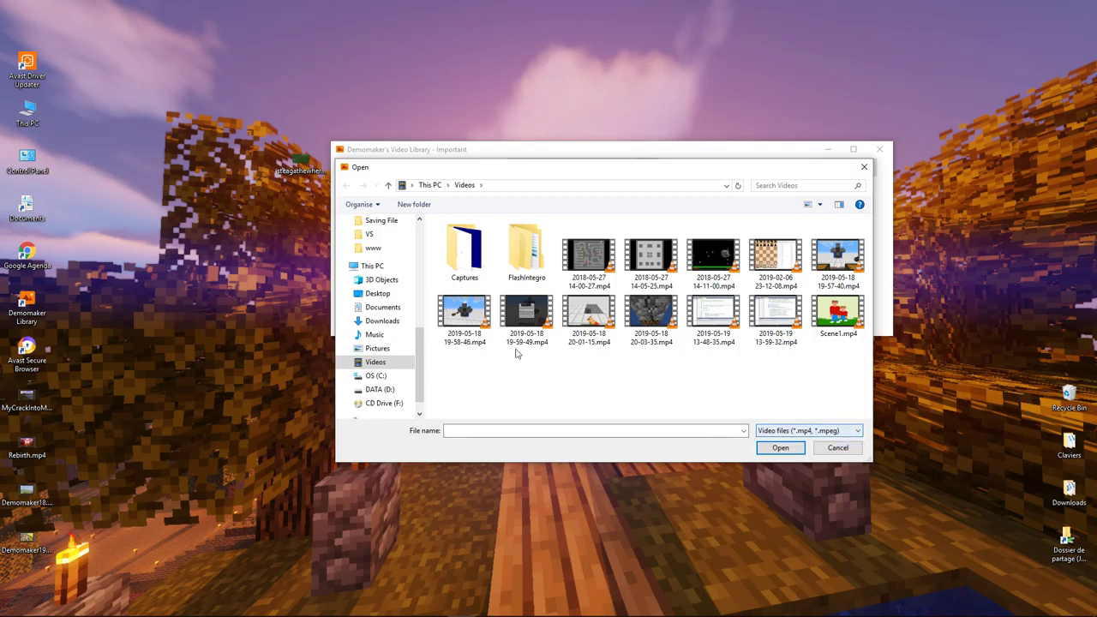
pyautogui.click(790, 449)
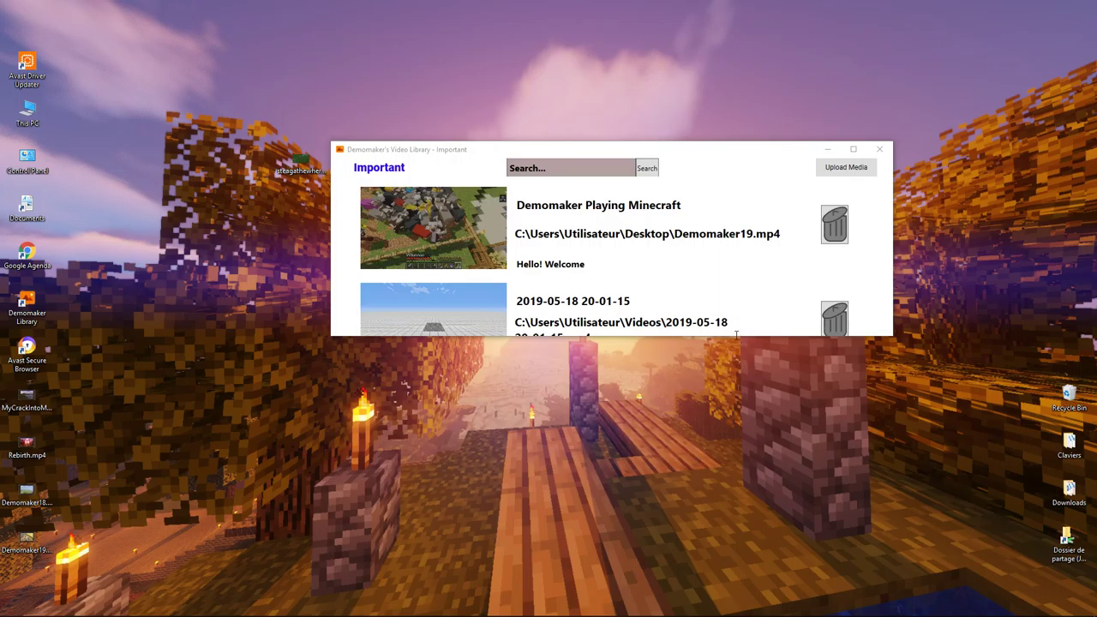
# Enlarge the window, search for 'Demomaker' then 'Playing', and clear the search to list all videos.
pyautogui.moveTo(714, 337); pyautogui.dragTo(701, 444)
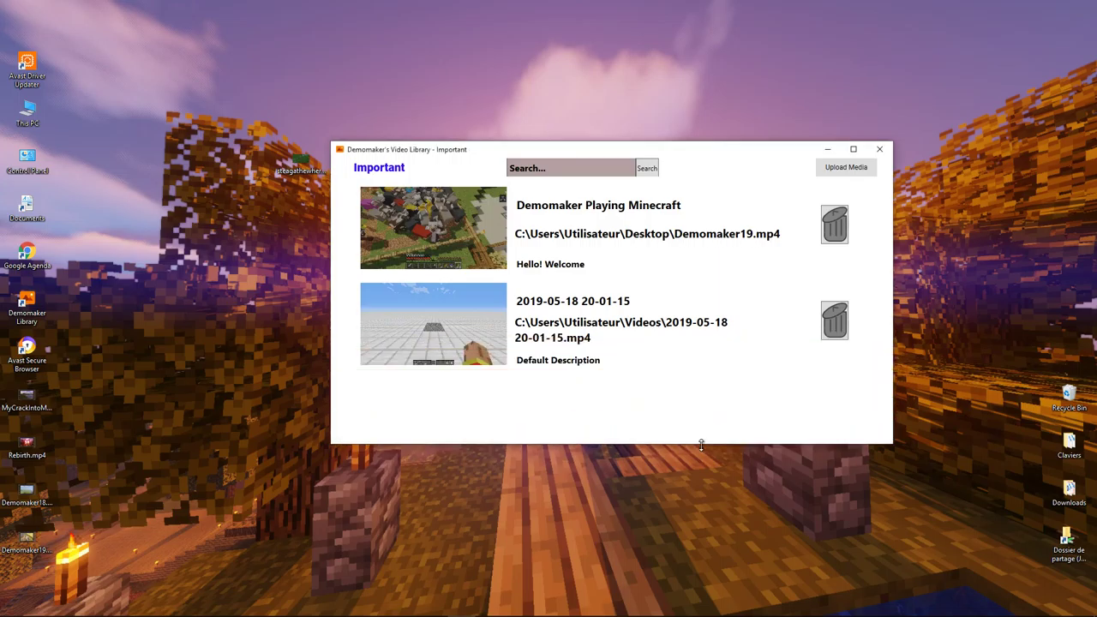
pyautogui.click(569, 171)
pyautogui.write('Demomaker')
pyautogui.click(647, 169)
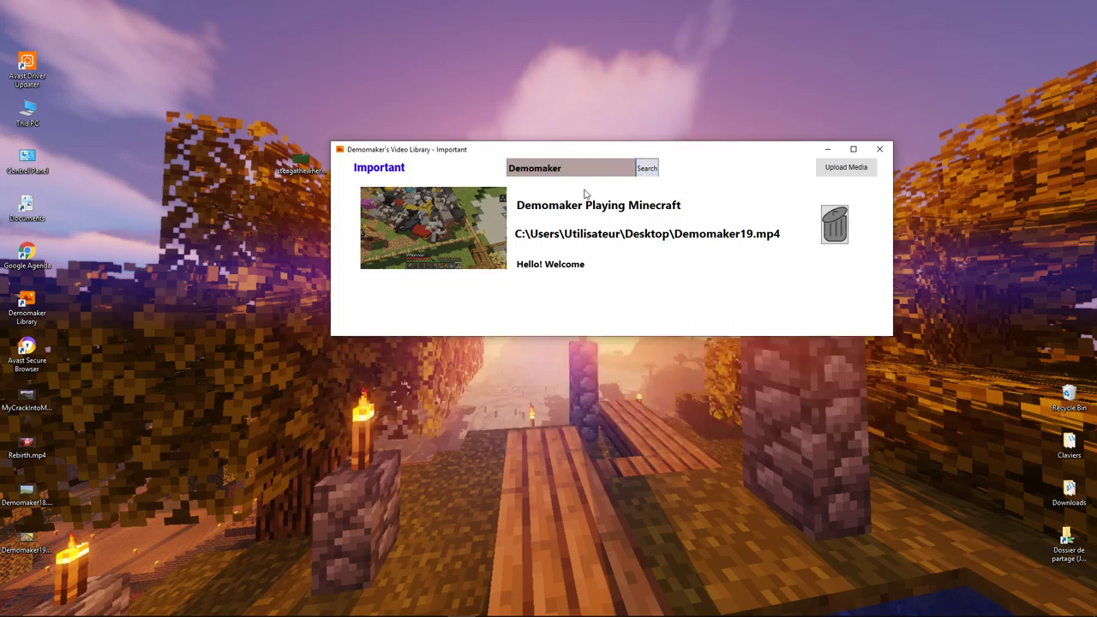
pyautogui.moveTo(590, 167); pyautogui.dragTo(307, 182)
pyautogui.press('BackSpace')
pyautogui.write('D')
pyautogui.press('BackSpace')
pyautogui.write('Playi')
pyautogui.write('ng')
pyautogui.doubleClick(590, 169)
pyautogui.press('BackSpace')
pyautogui.click(649, 169)
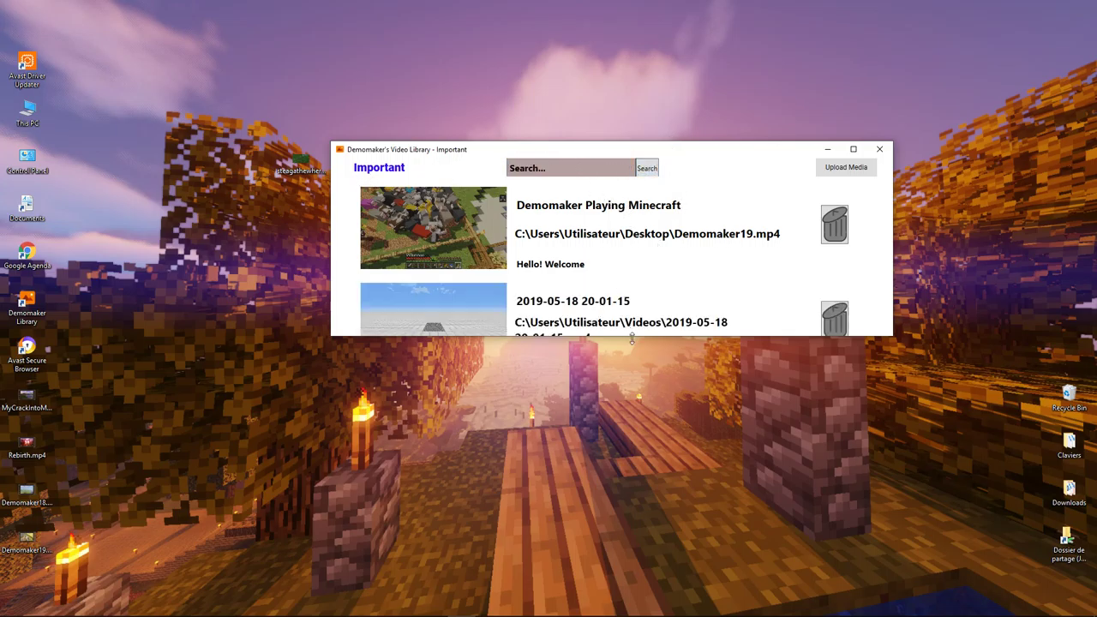
# Search the library for '2019', then clear the search to show all videos again.
pyautogui.moveTo(631, 337); pyautogui.dragTo(594, 470)
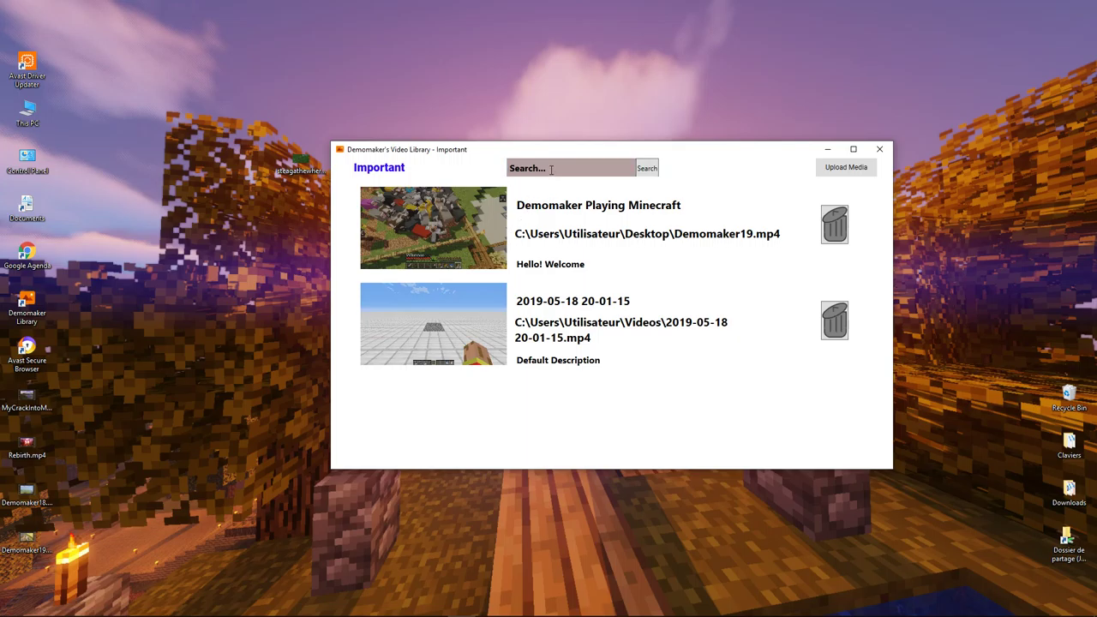
pyautogui.click(551, 169)
pyautogui.write('2019')
pyautogui.click(653, 167)
pyautogui.moveTo(566, 162); pyautogui.dragTo(412, 168)
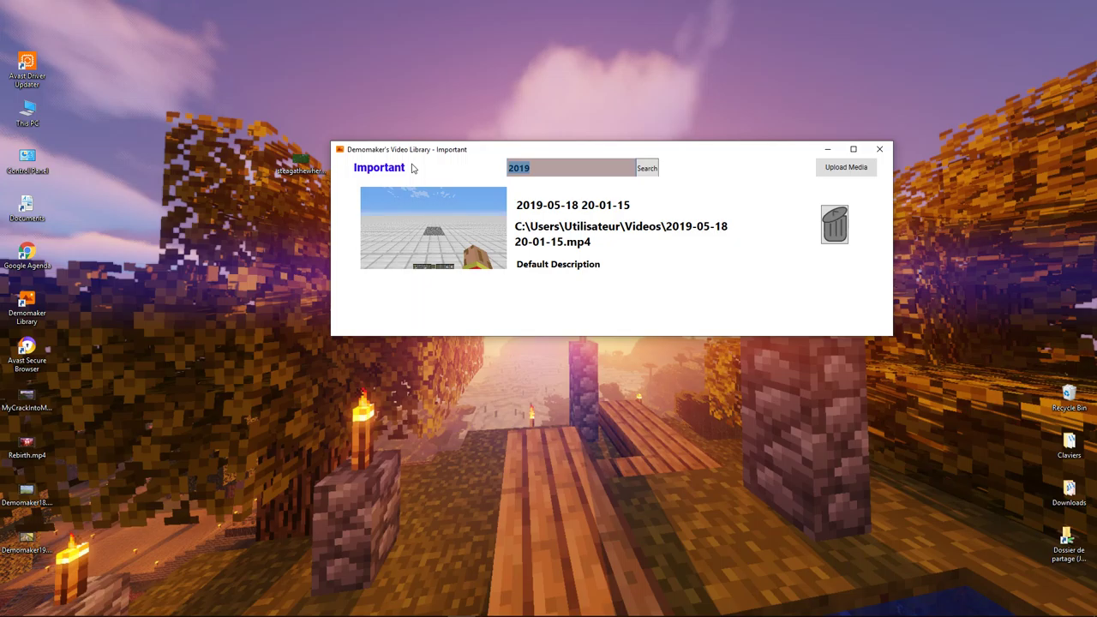
pyautogui.press('BackSpace')
pyautogui.click(647, 168)
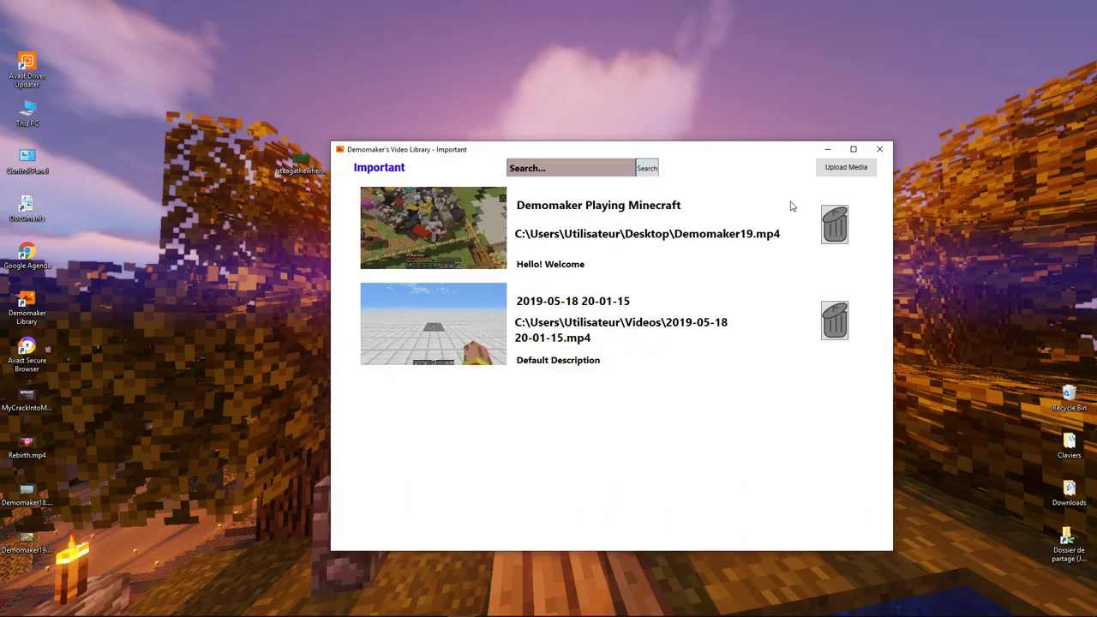
pyautogui.click(835, 172)
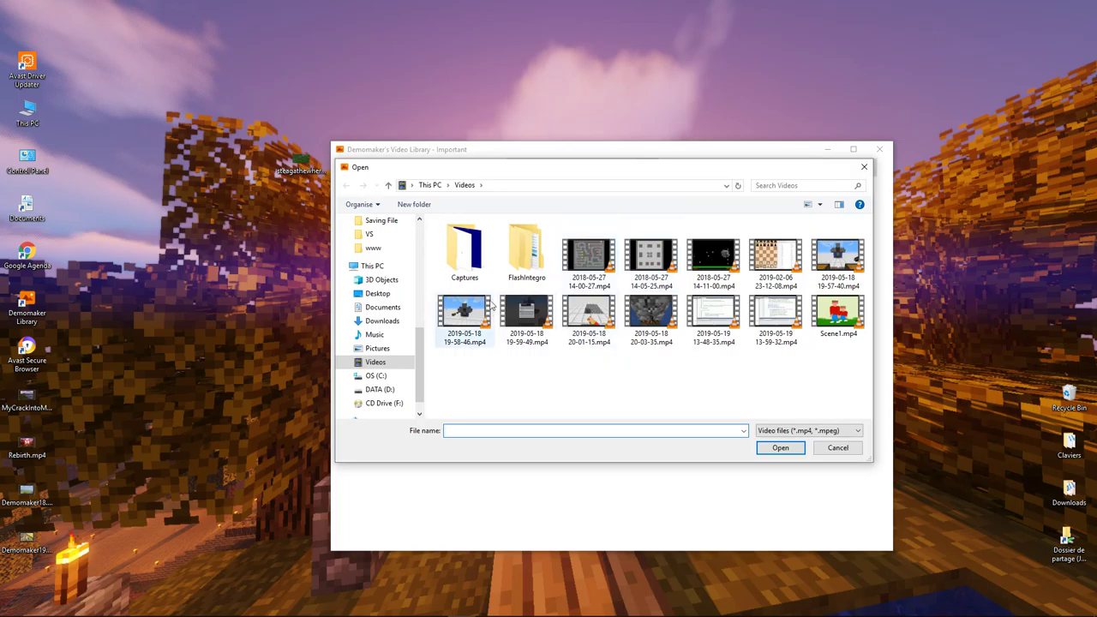
pyautogui.click(664, 321)
pyautogui.click(776, 450)
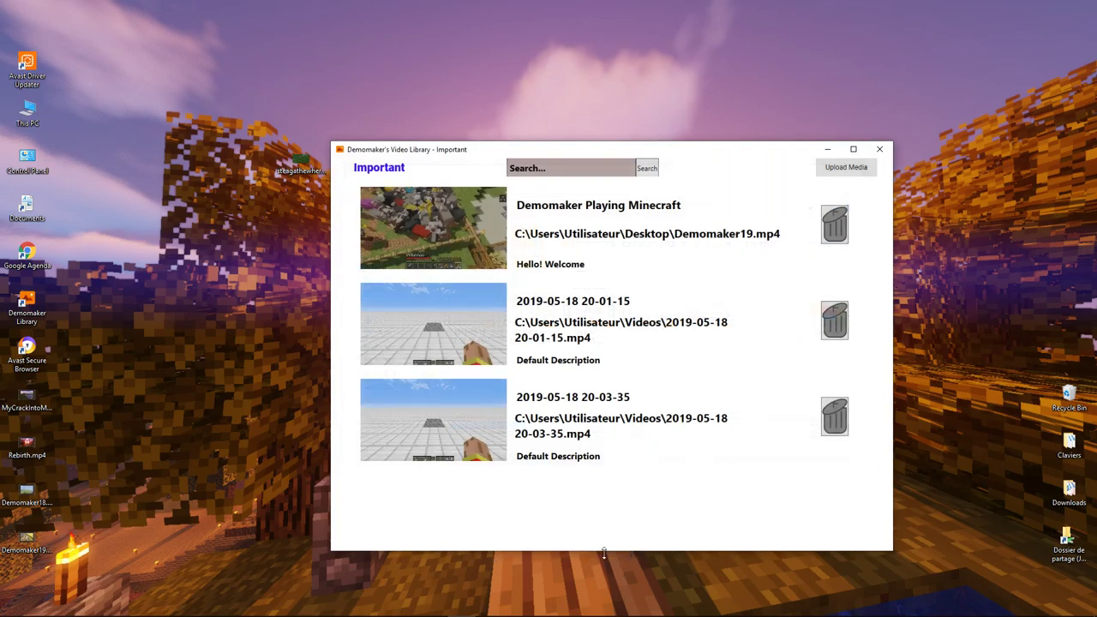
# Drag the window's bottom edge upward to shorten it, keeping all three videos in view.
pyautogui.moveTo(604, 553); pyautogui.dragTo(615, 485)
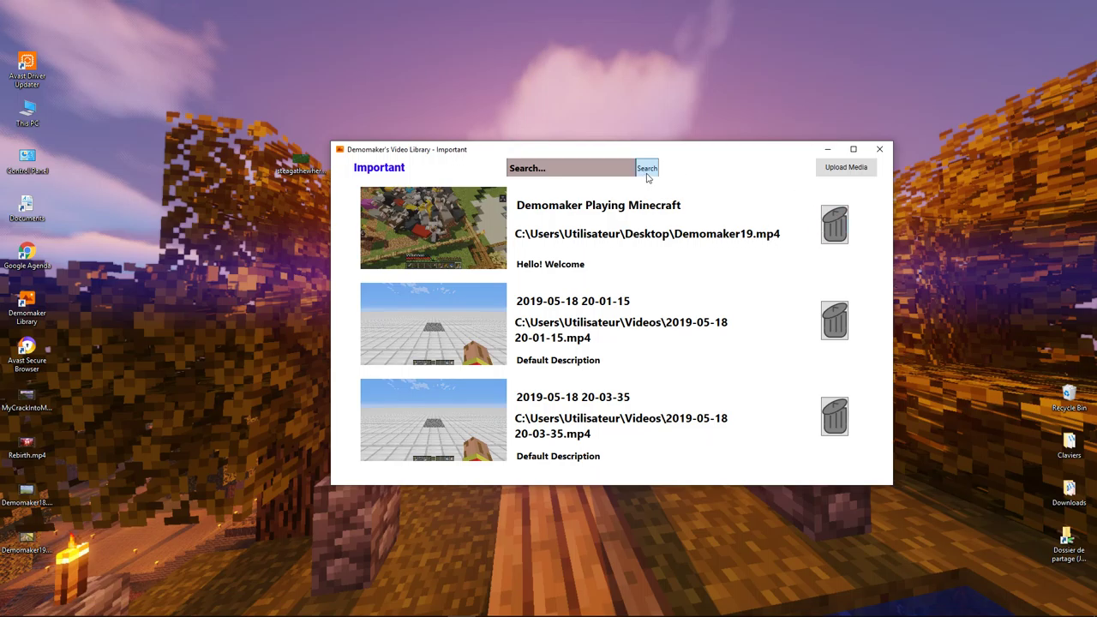
pyautogui.click(837, 225)
pyautogui.click(539, 352)
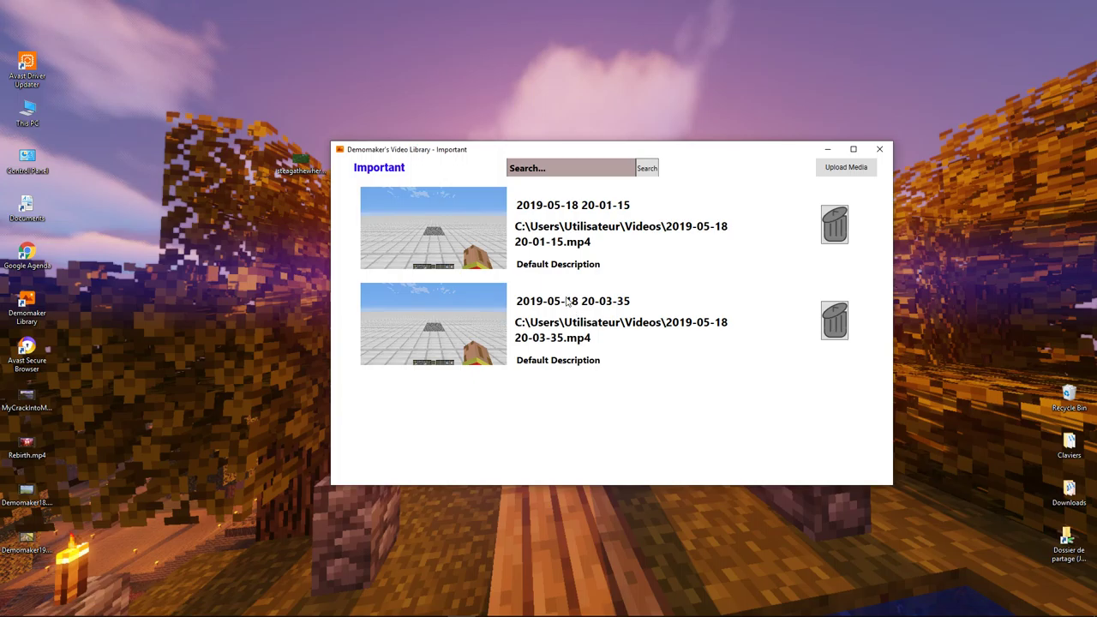
pyautogui.click(836, 214)
pyautogui.click(531, 348)
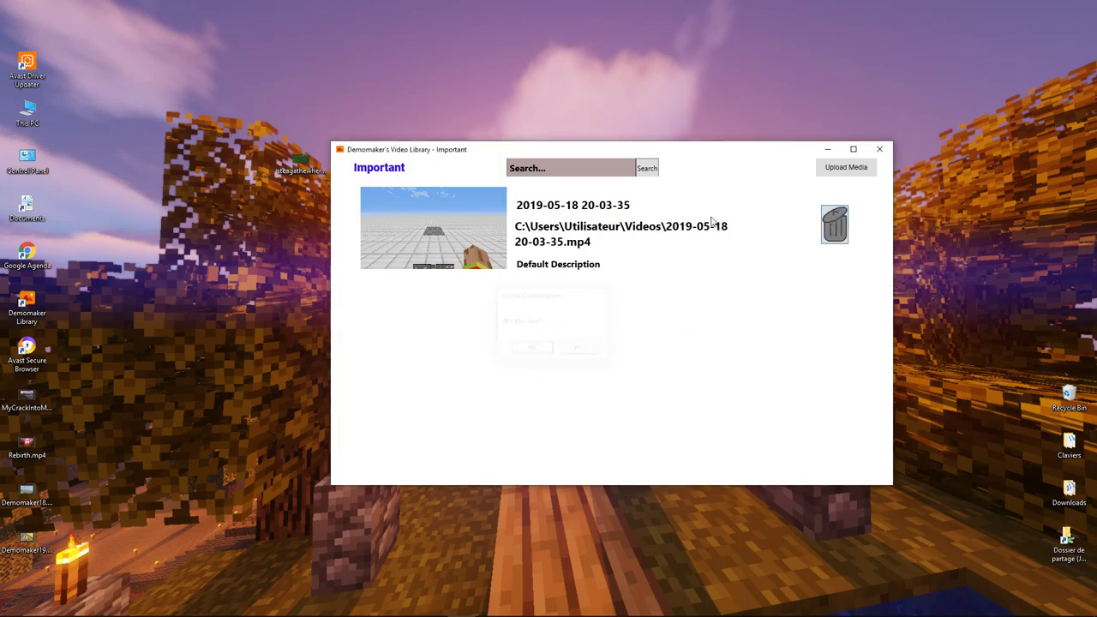
pyautogui.click(836, 225)
pyautogui.click(529, 348)
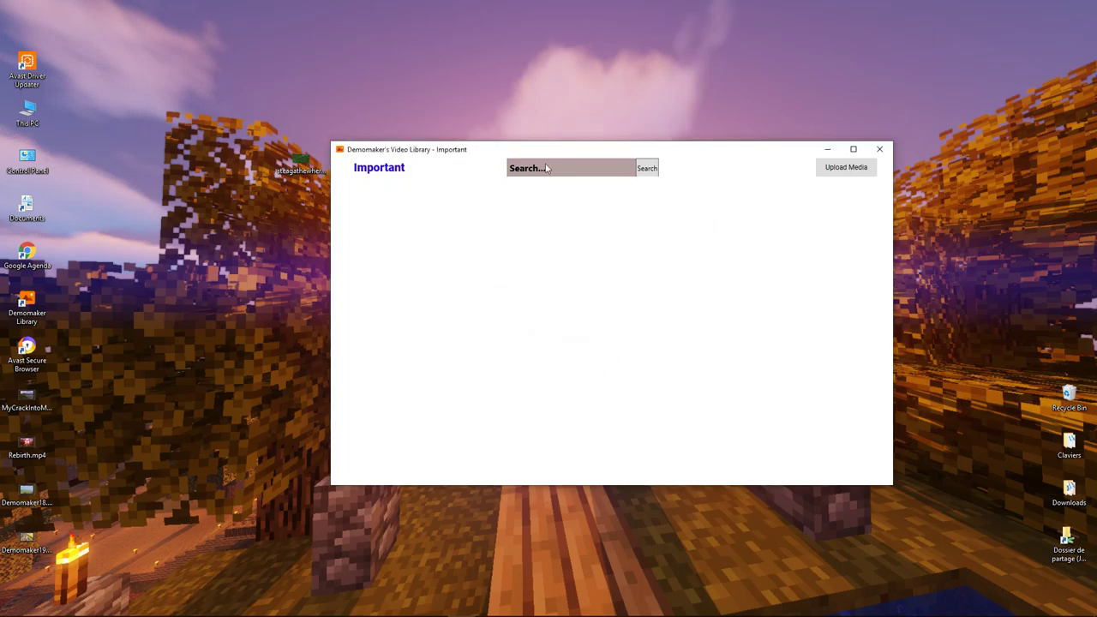
# Shrink the empty window, move it to the upper left, stretch it taller, and choose Upload Media.
pyautogui.moveTo(724, 488); pyautogui.dragTo(693, 337)
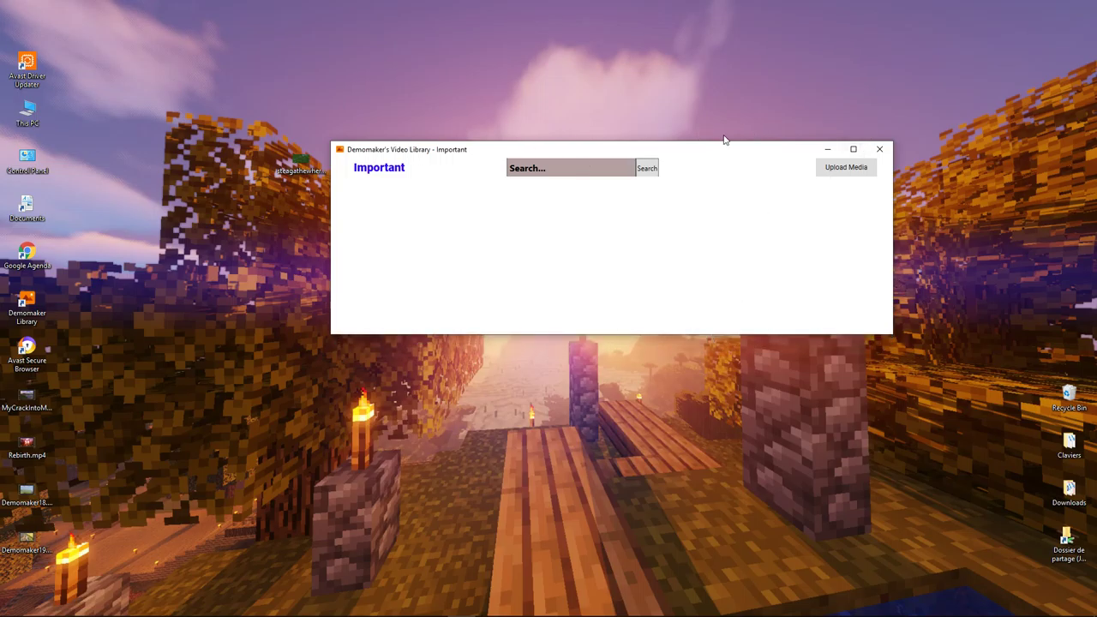
pyautogui.moveTo(616, 144)
pyautogui.mouseDown()
pyautogui.moveTo(623, 108)
pyautogui.moveTo(586, 89)
pyautogui.moveTo(458, 105)
pyautogui.moveTo(468, 99)
pyautogui.mouseUp()
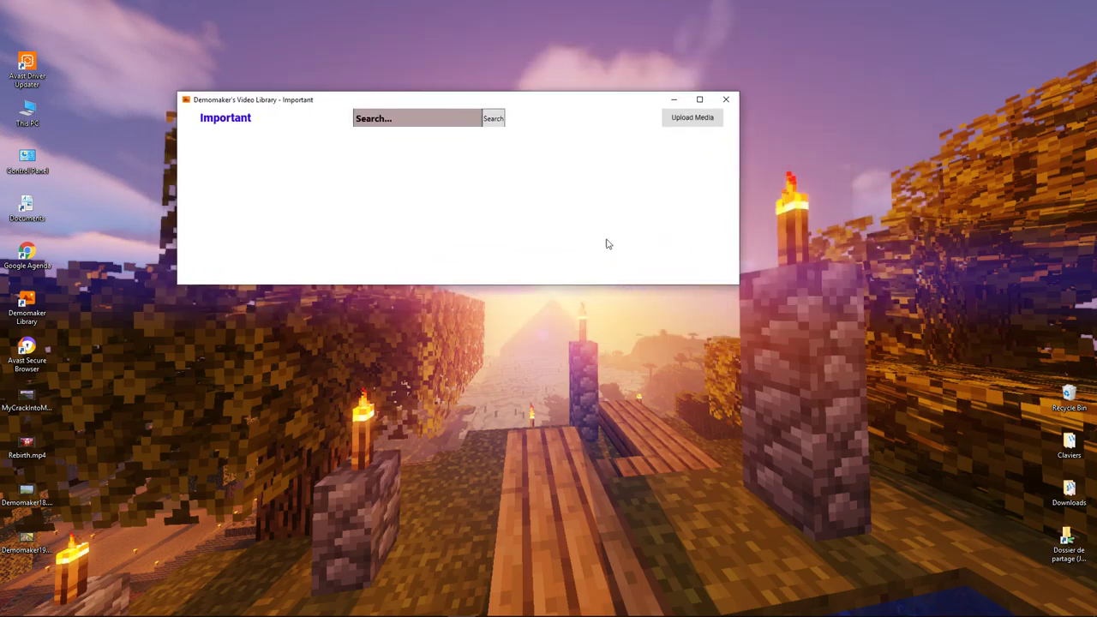
pyautogui.moveTo(657, 288); pyautogui.dragTo(682, 477)
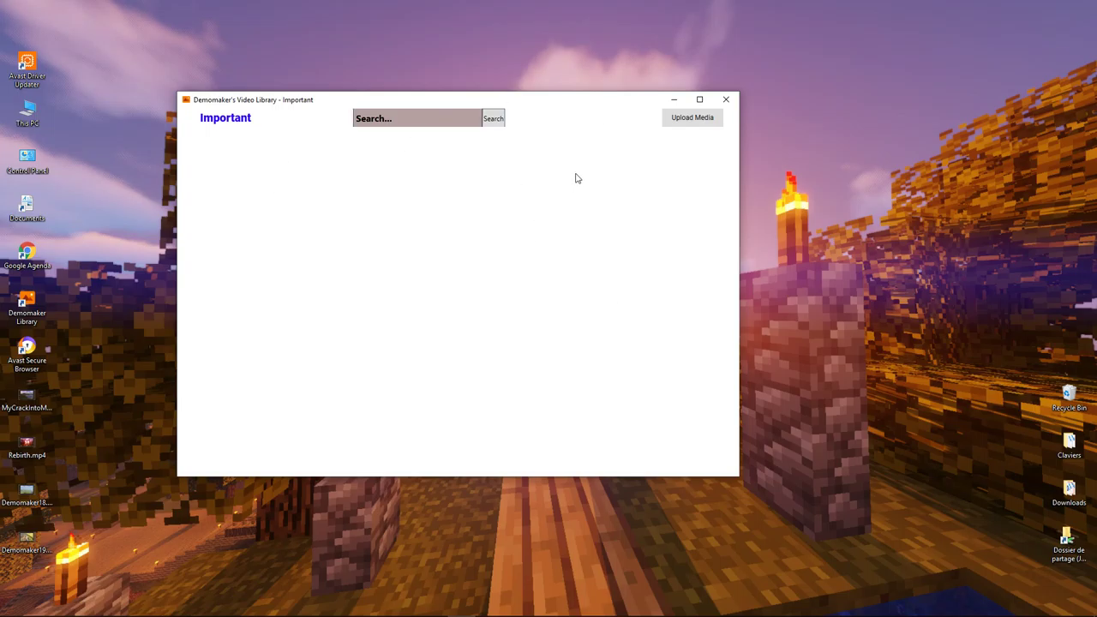
pyautogui.click(697, 121)
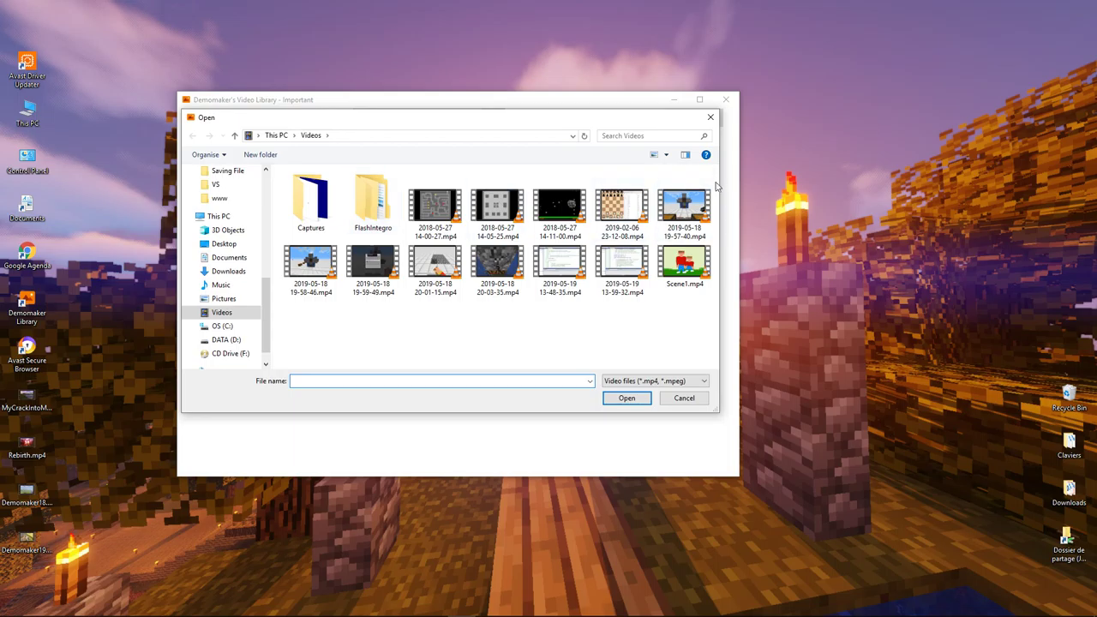
pyautogui.click(684, 206)
pyautogui.click(626, 399)
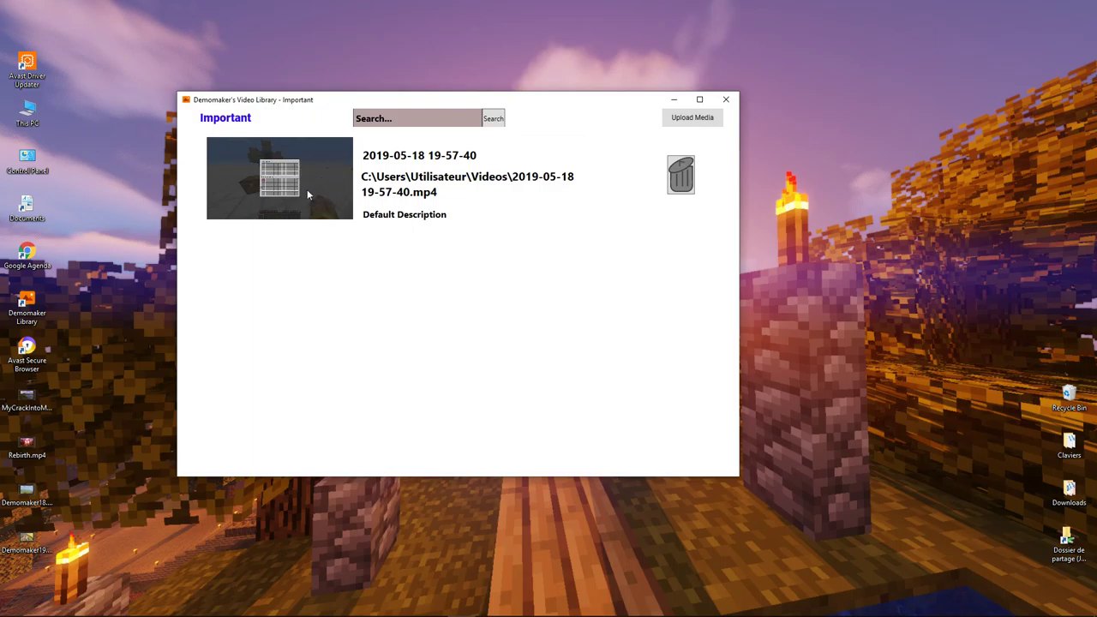
pyautogui.click(287, 183)
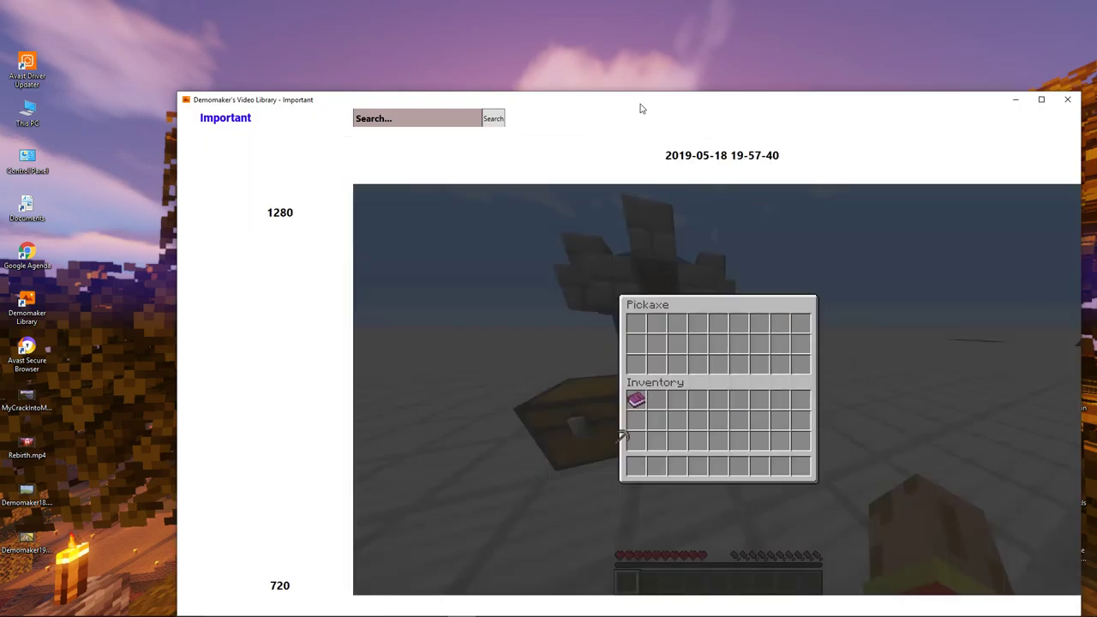
pyautogui.moveTo(642, 104); pyautogui.dragTo(526, 10)
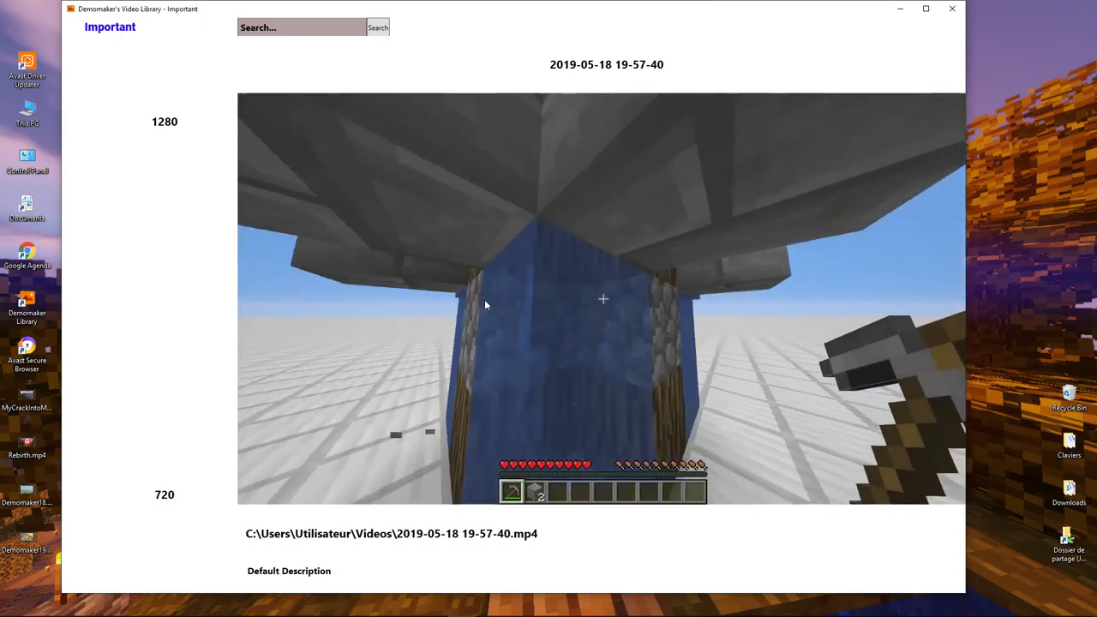
# Set the player size to width 1440 and height 1000.
pyautogui.click(169, 123)
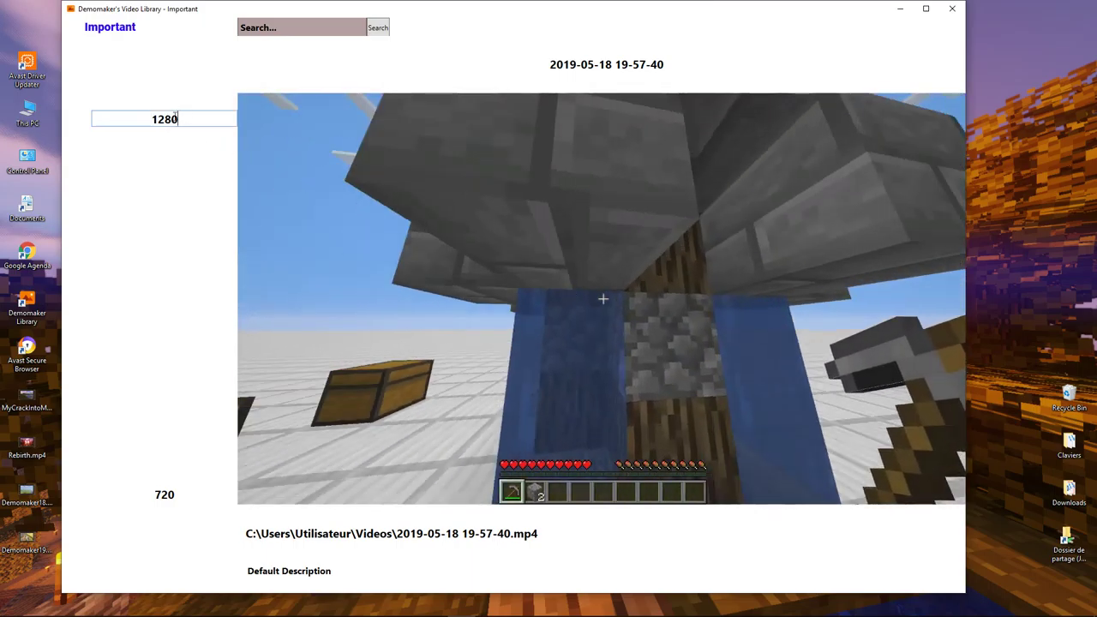
pyautogui.moveTo(178, 123); pyautogui.dragTo(109, 127)
pyautogui.press('BackSpace')
pyautogui.write('10')
pyautogui.write('20')
pyautogui.press('BackSpace')
pyautogui.press('BackSpace')
pyautogui.press('BackSpace')
pyautogui.write('40')
pyautogui.click(182, 496)
pyautogui.hotkey('ctrl', 'a')
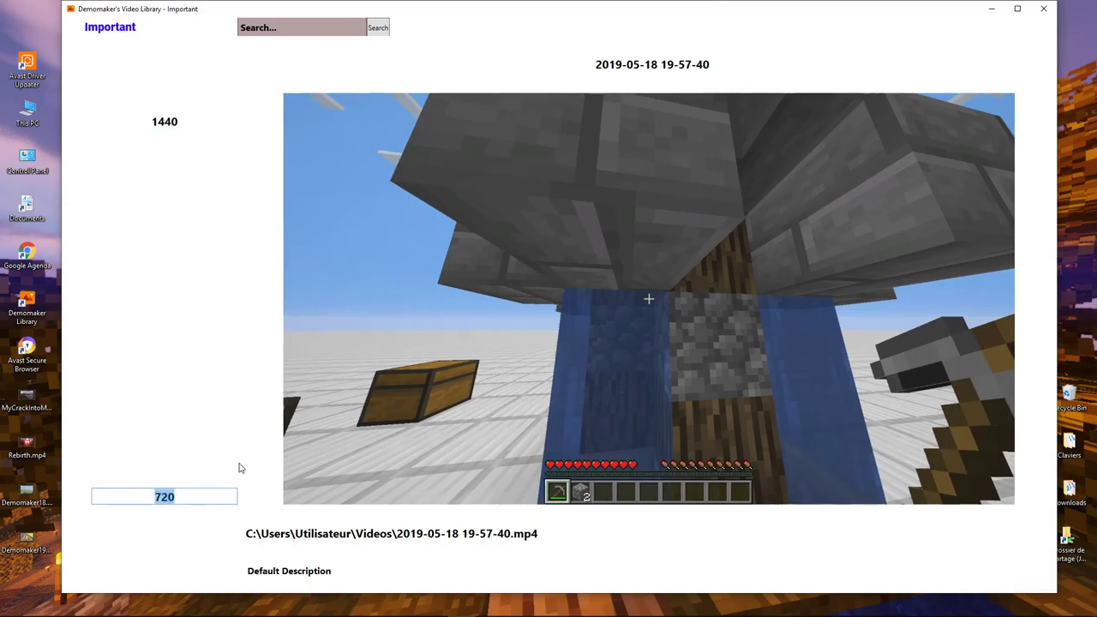
pyautogui.write('10')
pyautogui.write('00')
pyautogui.press('Return')
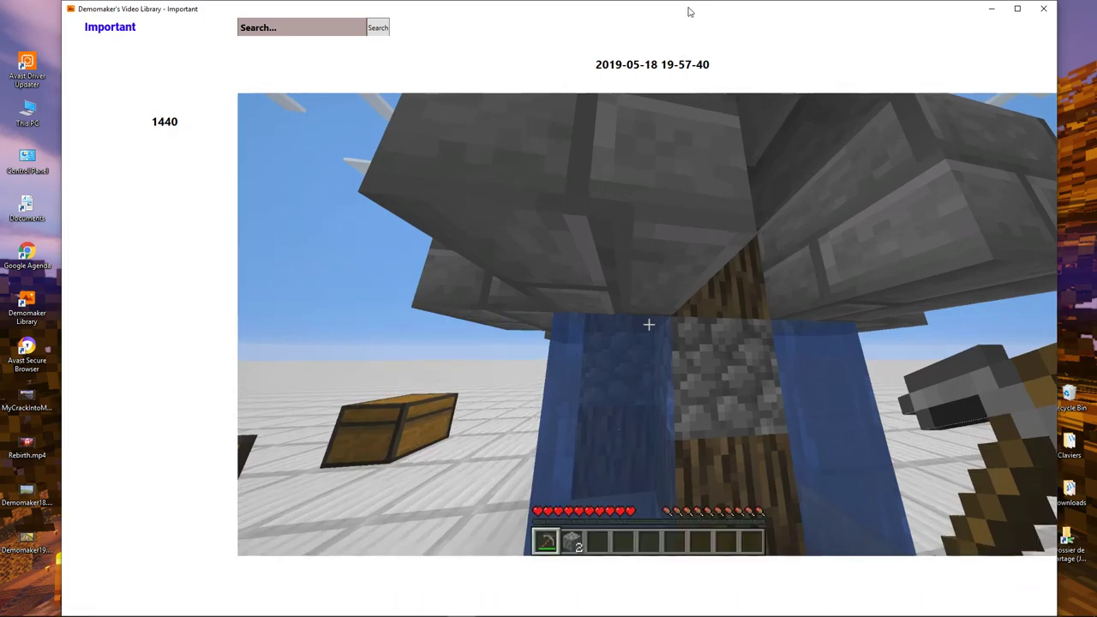
# Move the window left, widen it around the bigger video, then shift it right.
pyautogui.moveTo(690, 12)
pyautogui.mouseDown()
pyautogui.moveTo(603, 52)
pyautogui.moveTo(610, 35)
pyautogui.mouseUp()
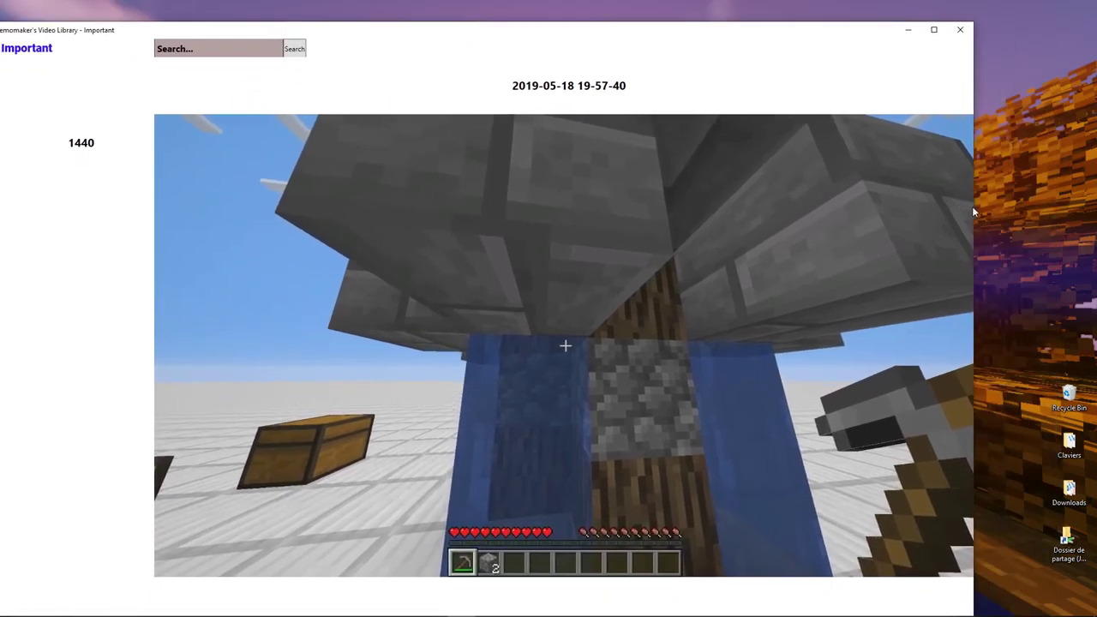
pyautogui.moveTo(973, 212); pyautogui.dragTo(1046, 210)
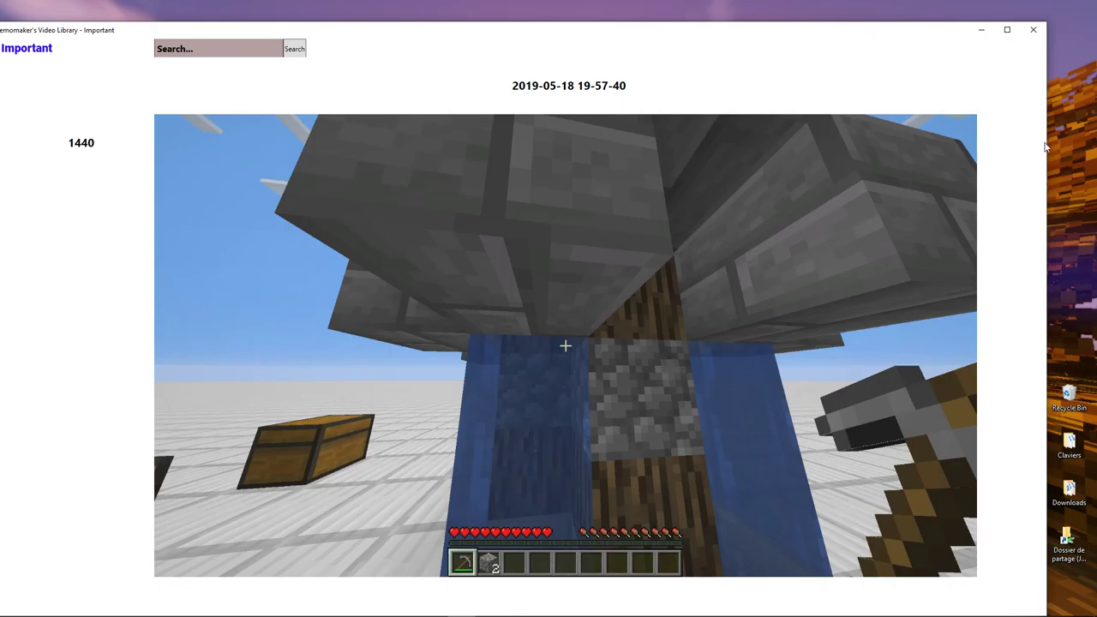
pyautogui.moveTo(1043, 153)
pyautogui.mouseDown()
pyautogui.moveTo(1073, 156)
pyautogui.moveTo(1033, 155)
pyautogui.mouseUp()
pyautogui.moveTo(808, 37)
pyautogui.mouseDown()
pyautogui.moveTo(906, 29)
pyautogui.moveTo(878, 23)
pyautogui.mouseUp()
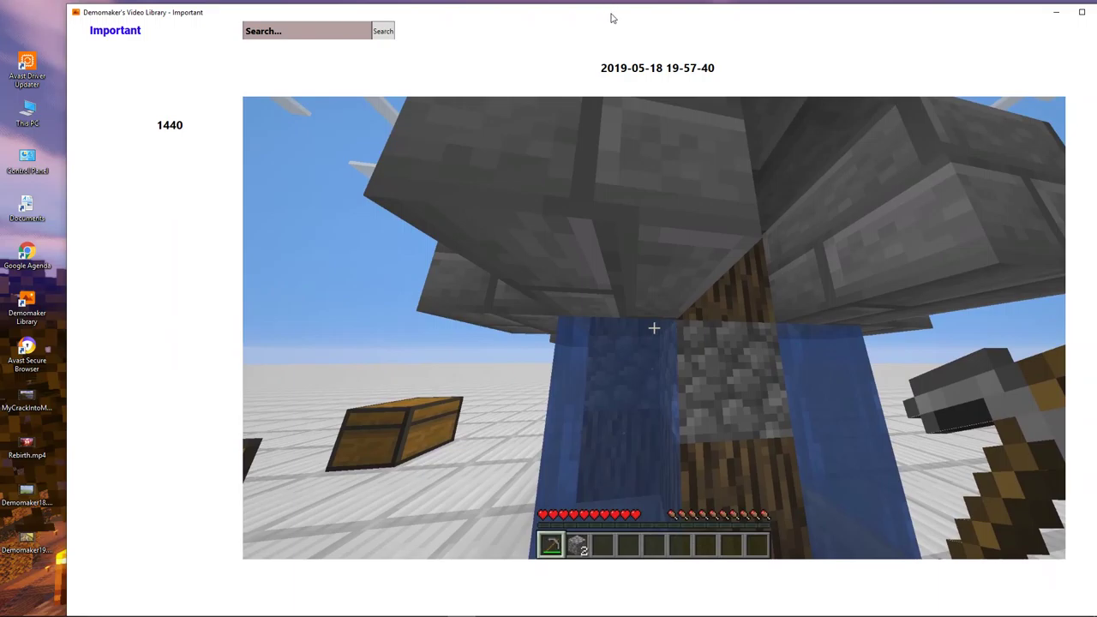
pyautogui.moveTo(612, 17); pyautogui.dragTo(599, 2)
pyautogui.click(612, 60)
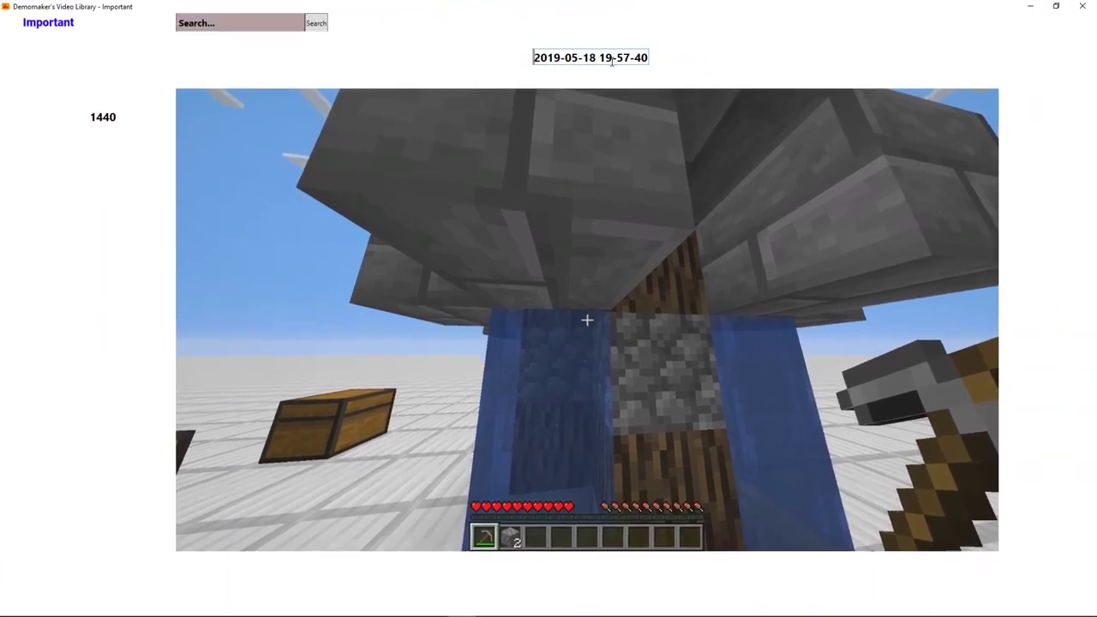
pyautogui.moveTo(645, 57); pyautogui.dragTo(433, 78)
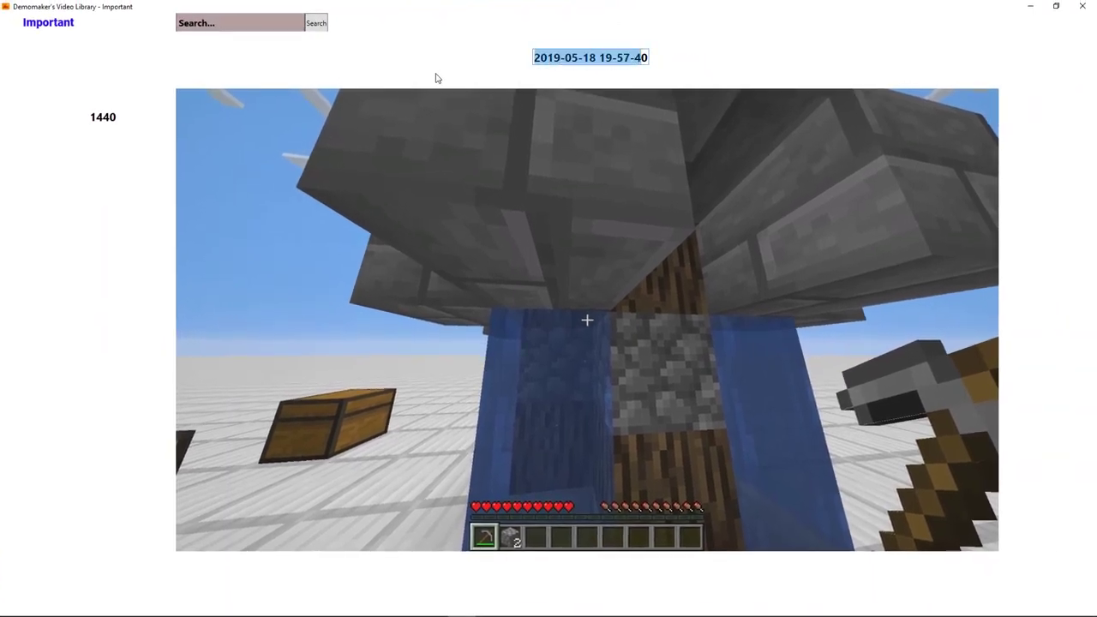
pyautogui.write('0')
pyautogui.press('BackSpace')
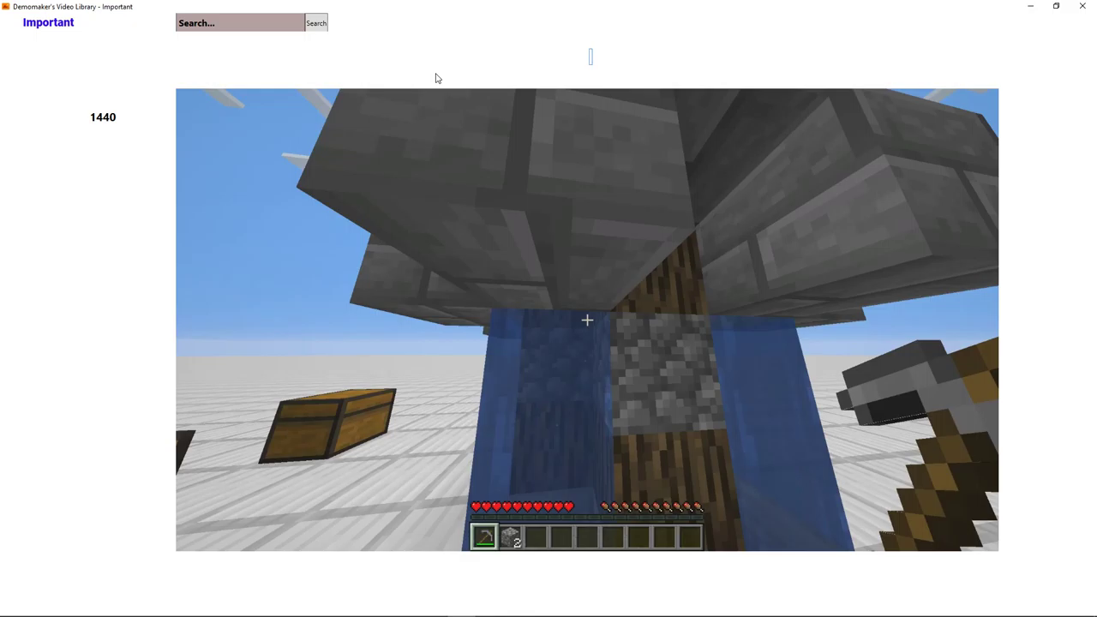
pyautogui.write('00')
pyautogui.press('BackSpace')
pyautogui.press('BackSpace')
pyautogui.write('000')
pyautogui.press('Return')
pyautogui.click(317, 23)
pyautogui.moveTo(439, 12)
pyautogui.mouseDown()
pyautogui.moveTo(462, 85)
pyautogui.moveTo(545, 103)
pyautogui.mouseUp()
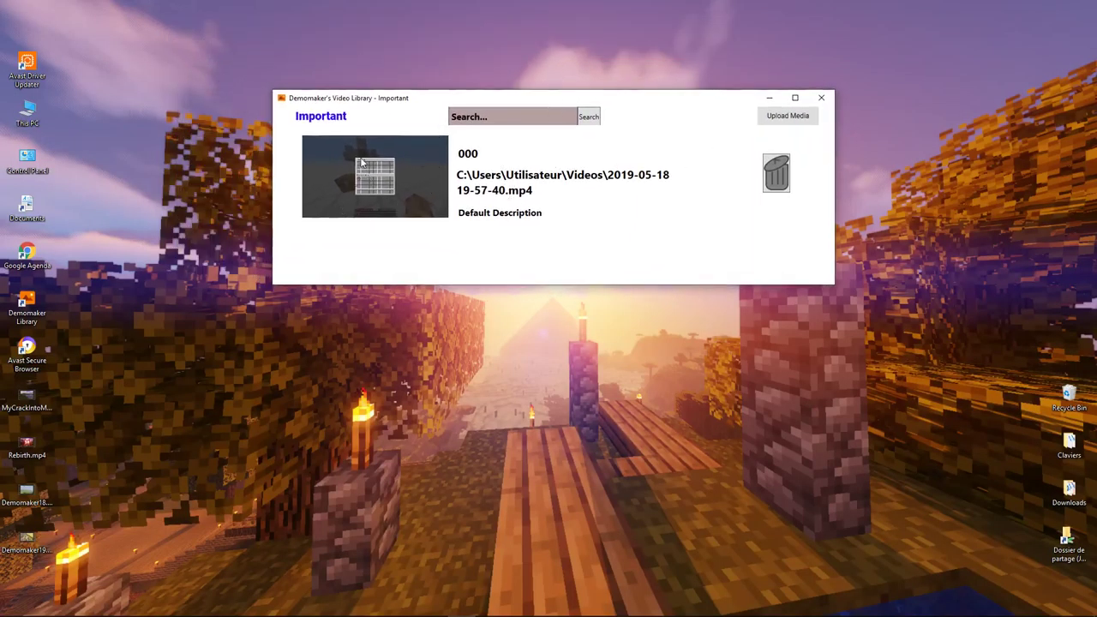
pyautogui.click(419, 186)
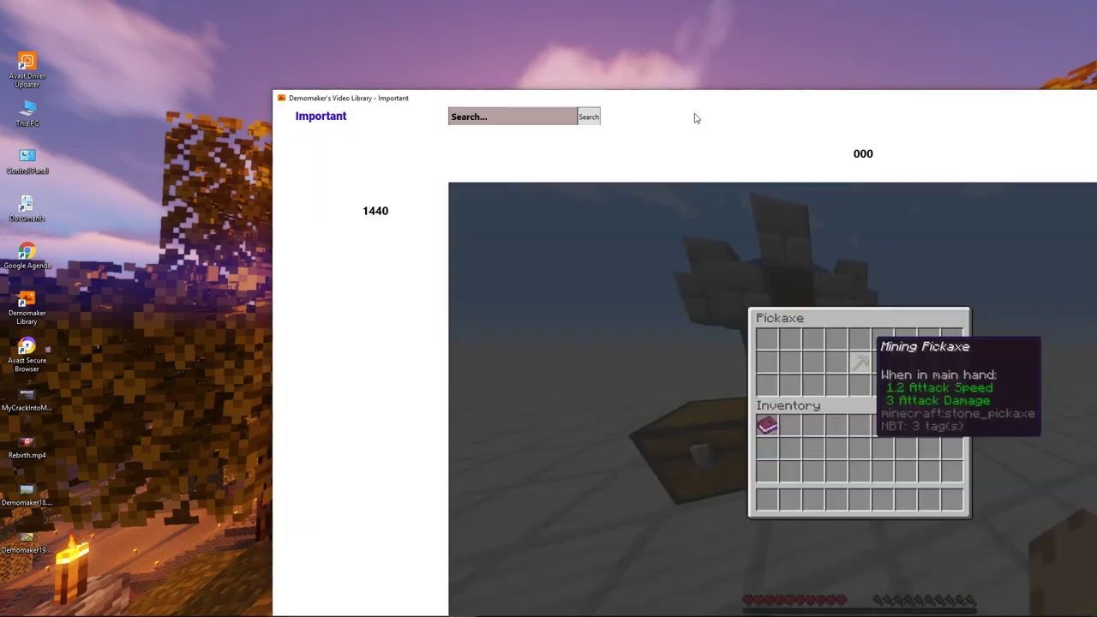
pyautogui.moveTo(572, 26); pyautogui.dragTo(471, 12)
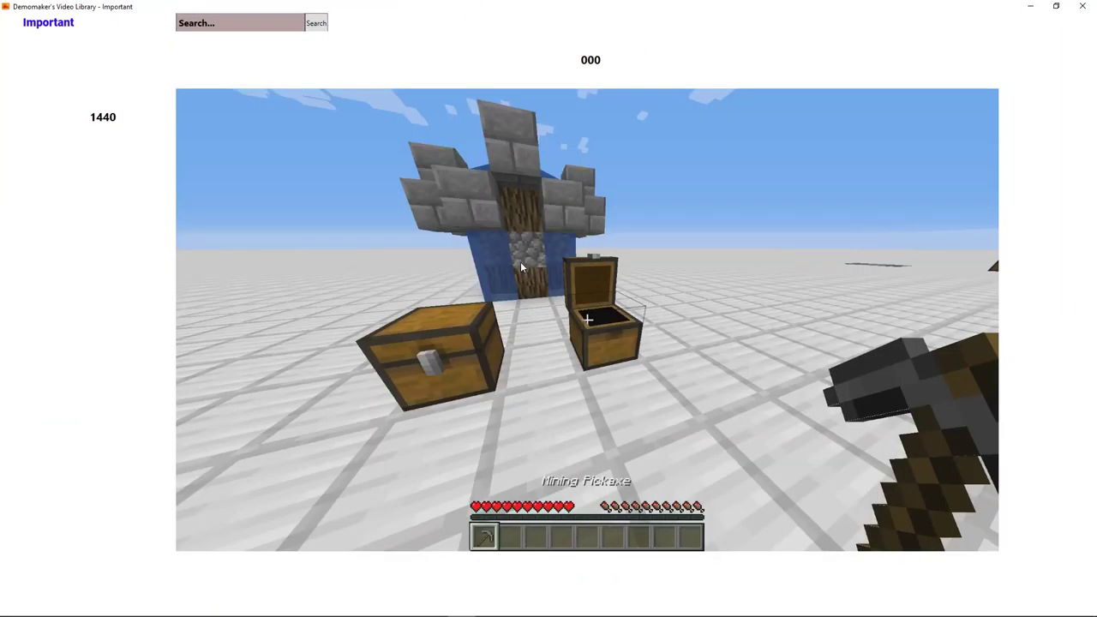
pyautogui.doubleClick(515, 261)
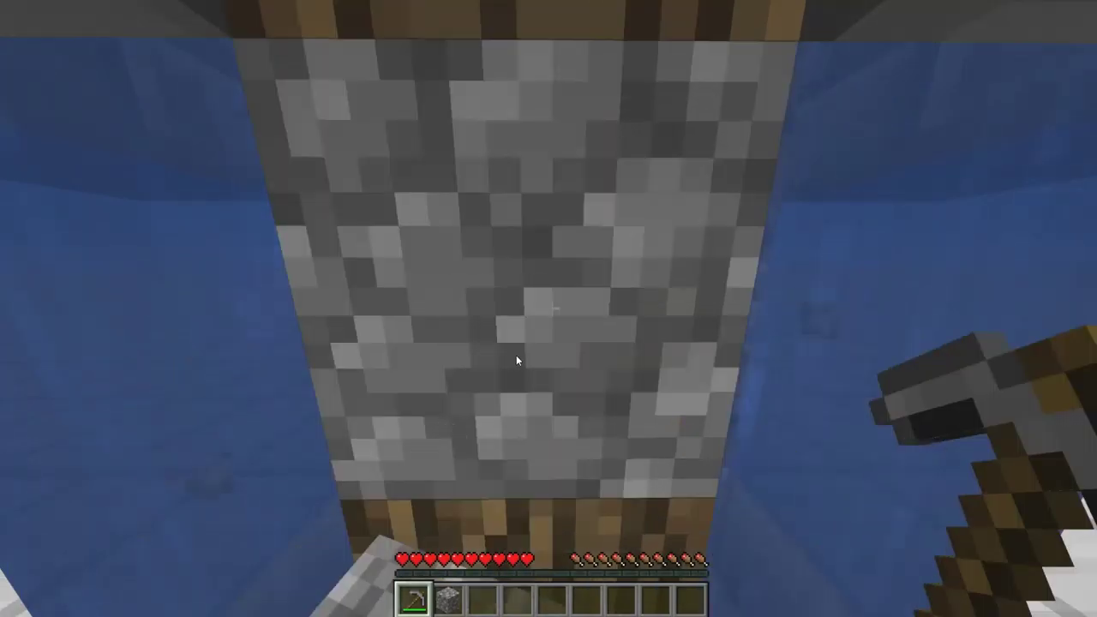
pyautogui.doubleClick(516, 355)
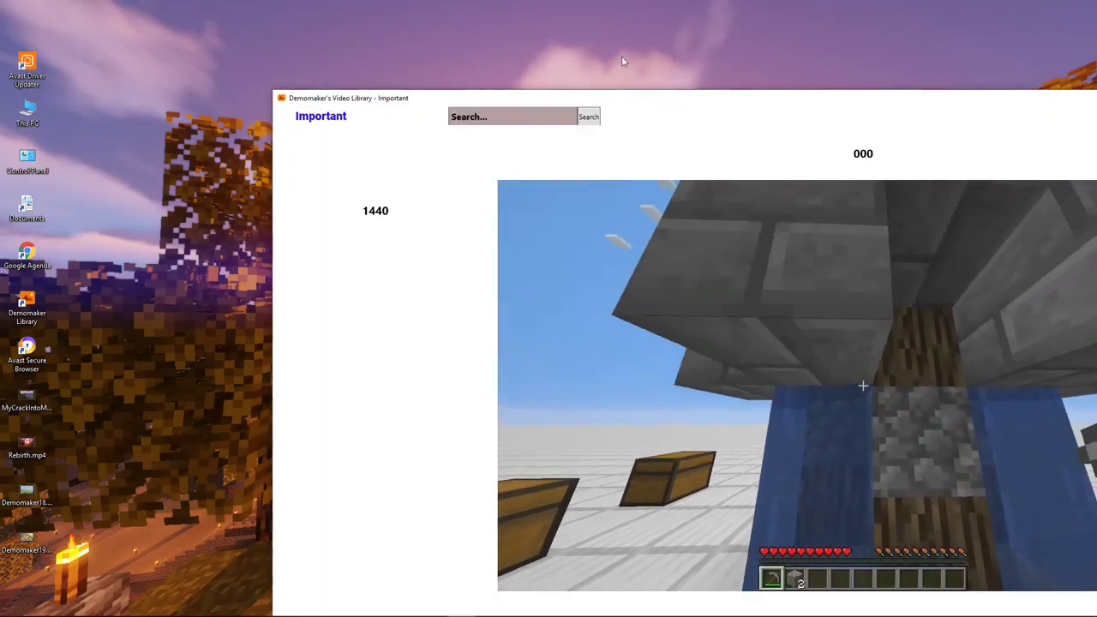
pyautogui.moveTo(642, 103)
pyautogui.mouseDown()
pyautogui.moveTo(529, 5)
pyautogui.moveTo(386, 12)
pyautogui.moveTo(438, 26)
pyautogui.mouseUp()
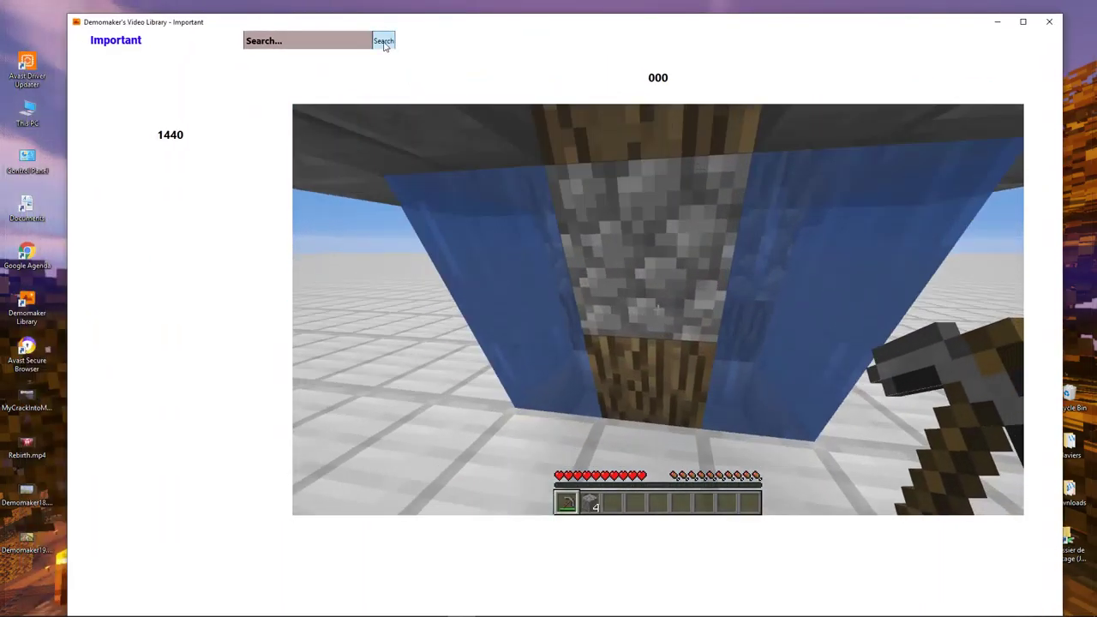
pyautogui.click(384, 46)
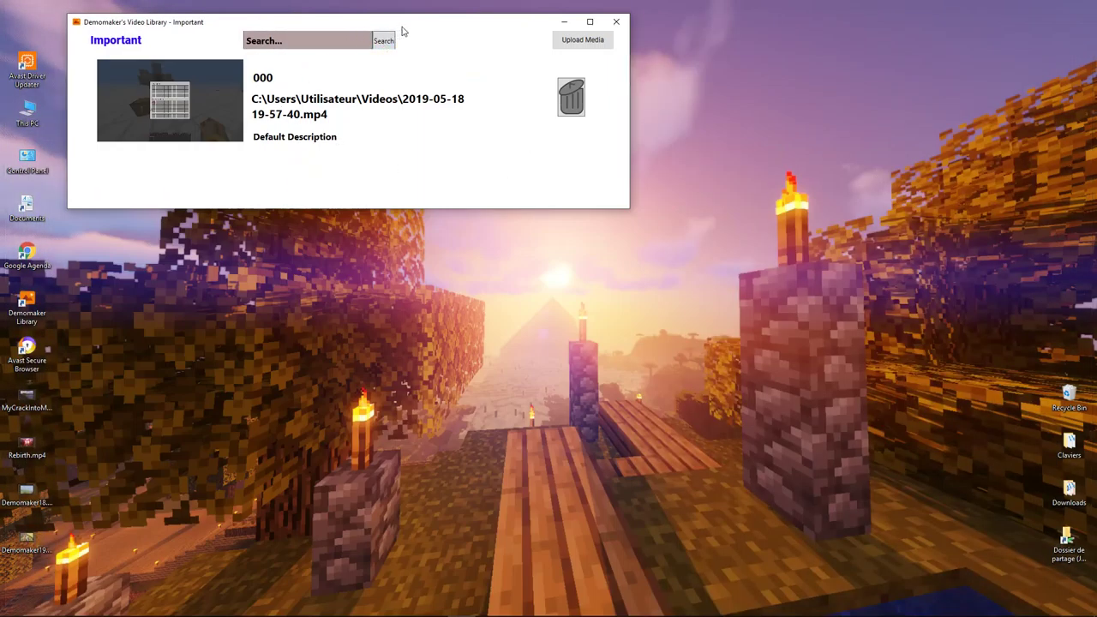
# Centre the library window and copy the 000 video's full file path to the clipboard.
pyautogui.moveTo(399, 29); pyautogui.dragTo(609, 155)
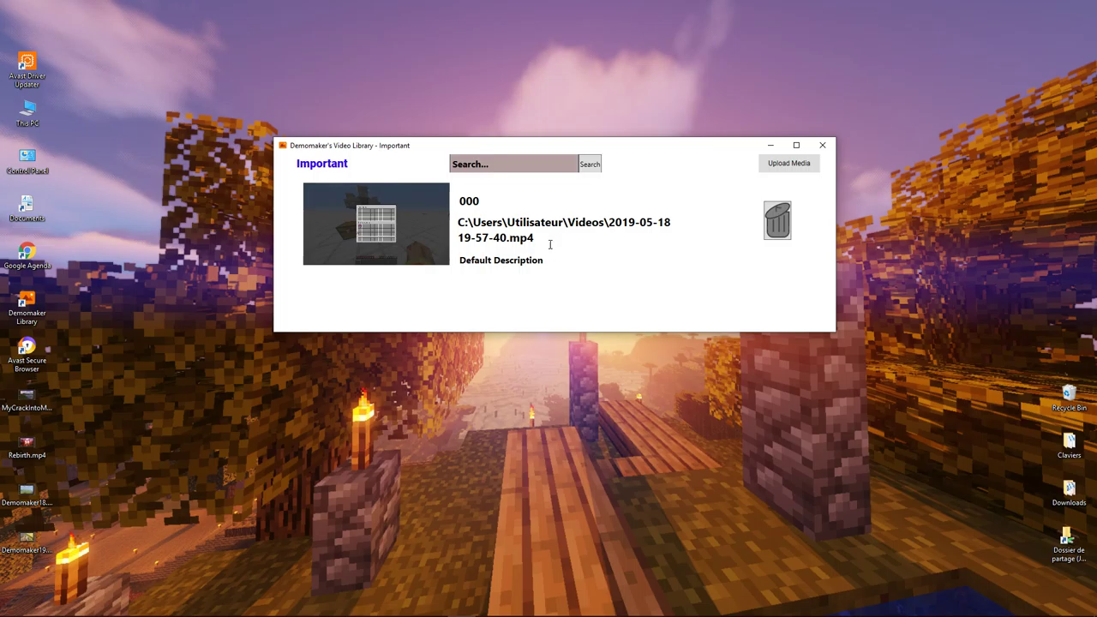
pyautogui.moveTo(535, 240); pyautogui.dragTo(461, 222)
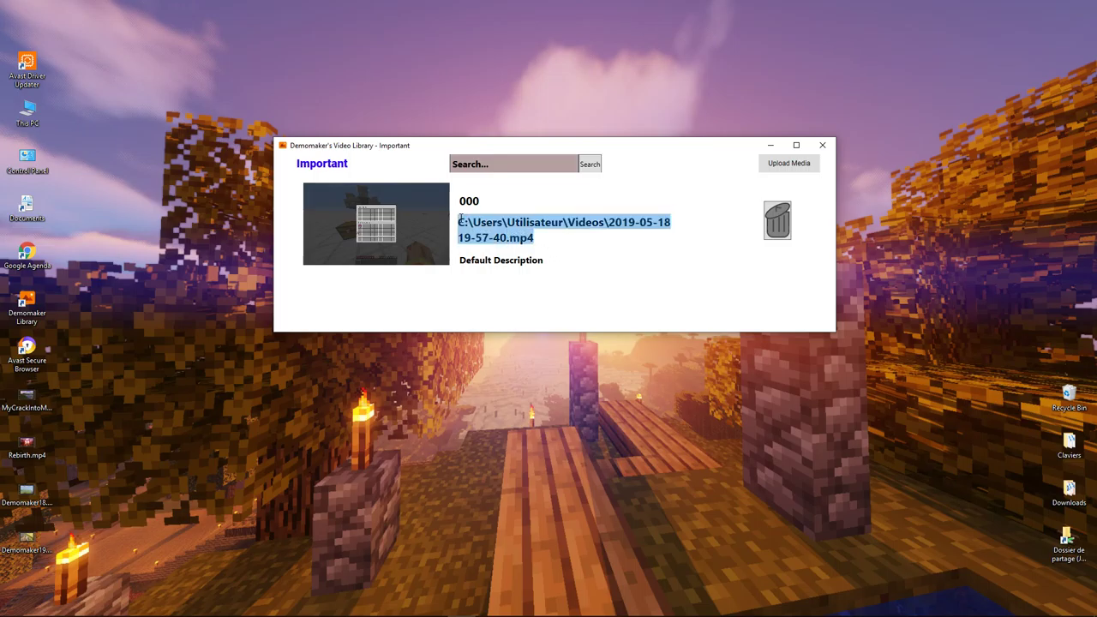
pyautogui.rightClick(471, 221)
pyautogui.click(499, 240)
pyautogui.click(598, 264)
pyautogui.moveTo(659, 614)
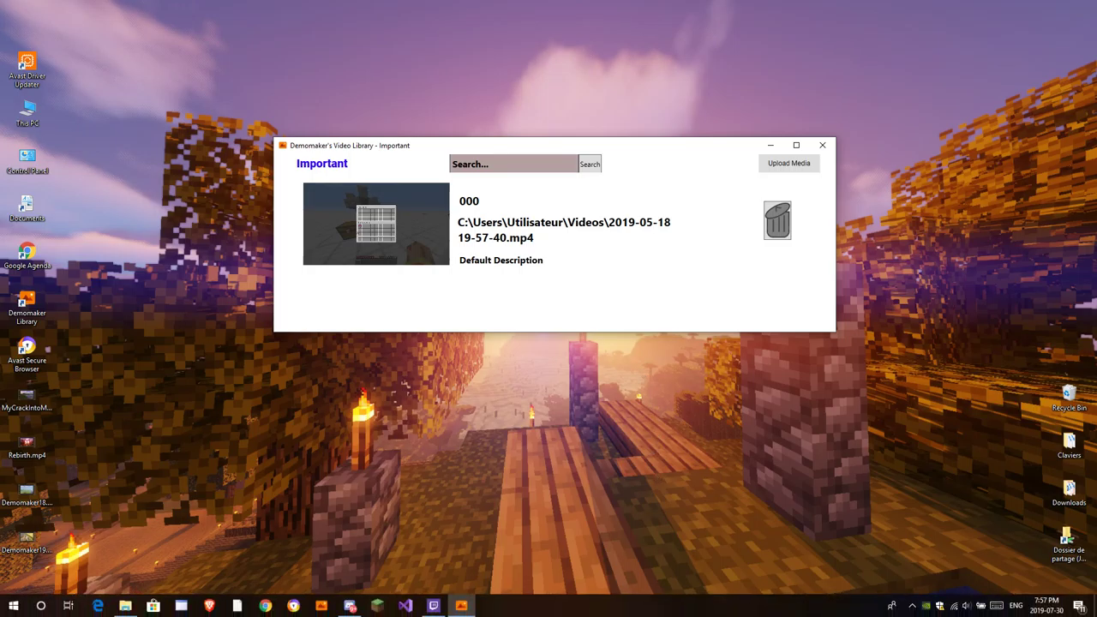
pyautogui.click(40, 606)
pyautogui.hotkey('ctrl', 'v')
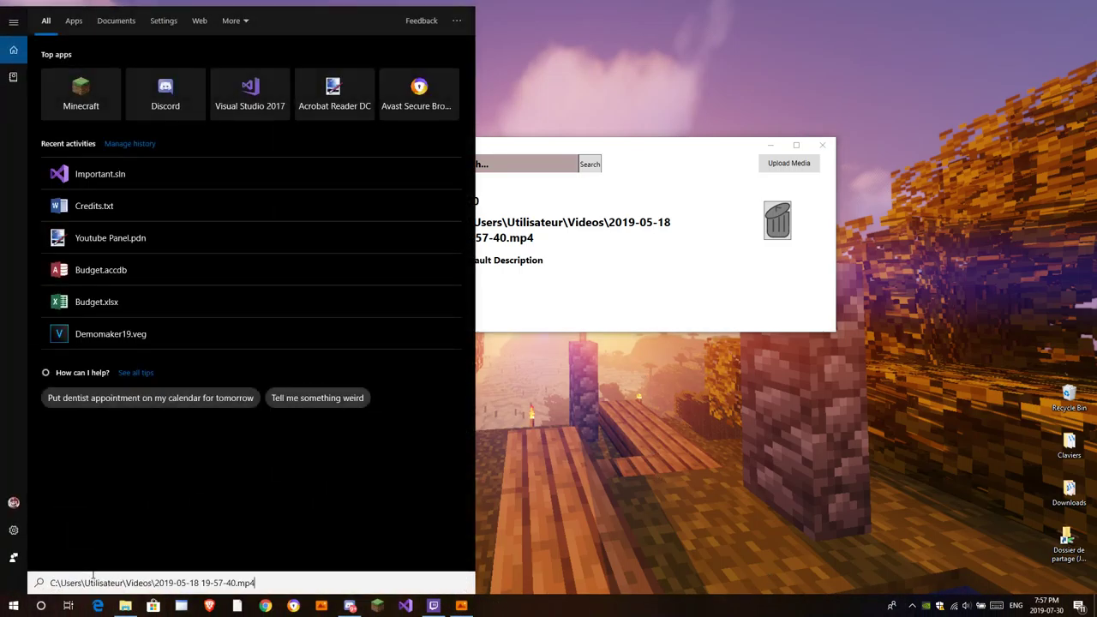
pyautogui.press('Return')
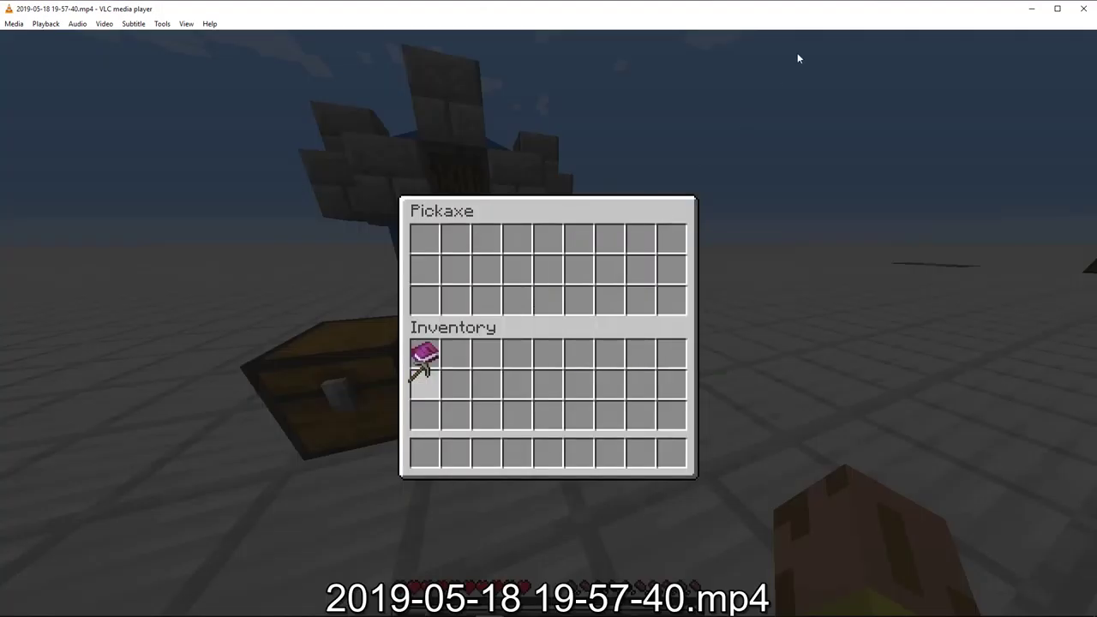
pyautogui.moveTo(743, 9)
pyautogui.mouseDown()
pyautogui.moveTo(754, 42)
pyautogui.moveTo(634, 66)
pyautogui.mouseUp()
pyautogui.click(999, 60)
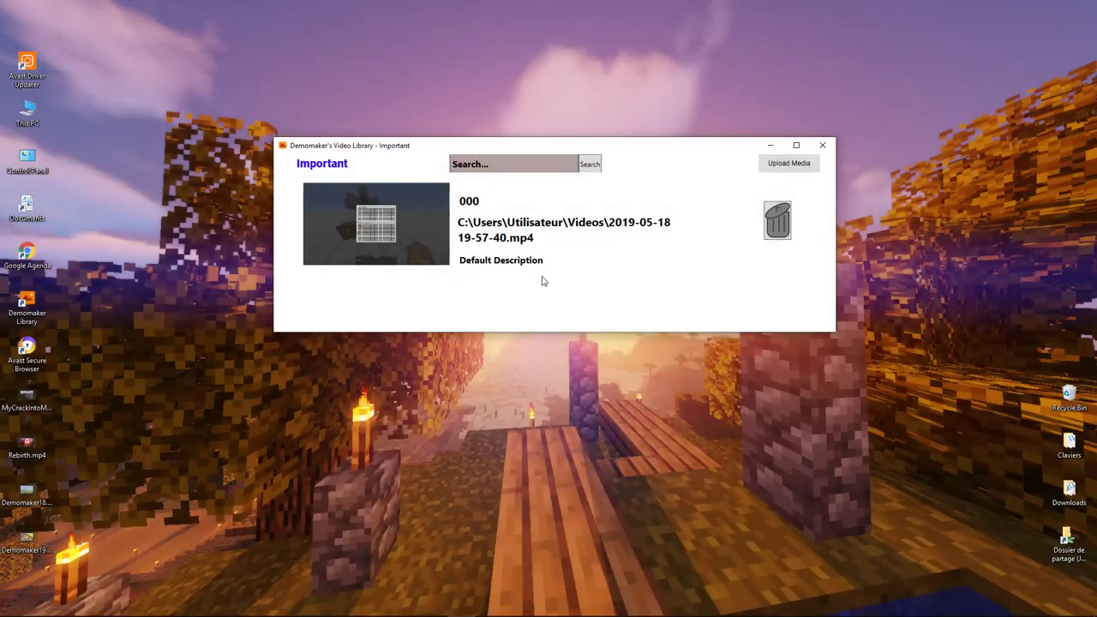
# Delete the 000 video, confirming Yes, then shrink and close the empty library window.
pyautogui.click(778, 224)
pyautogui.click(537, 349)
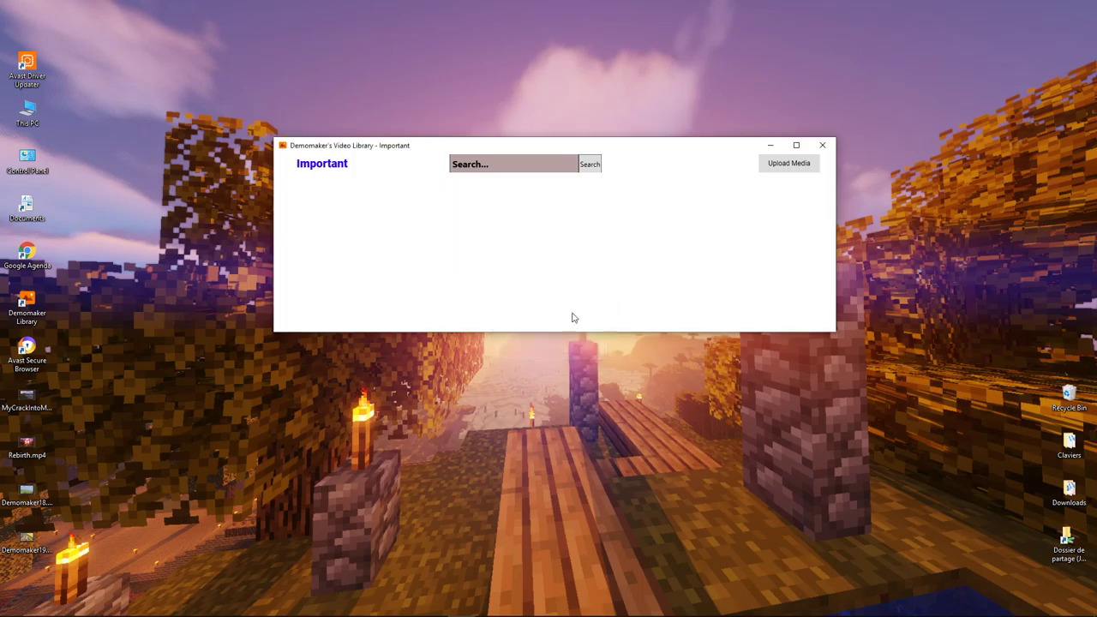
pyautogui.moveTo(574, 332)
pyautogui.mouseDown()
pyautogui.moveTo(588, 387)
pyautogui.moveTo(586, 237)
pyautogui.mouseUp()
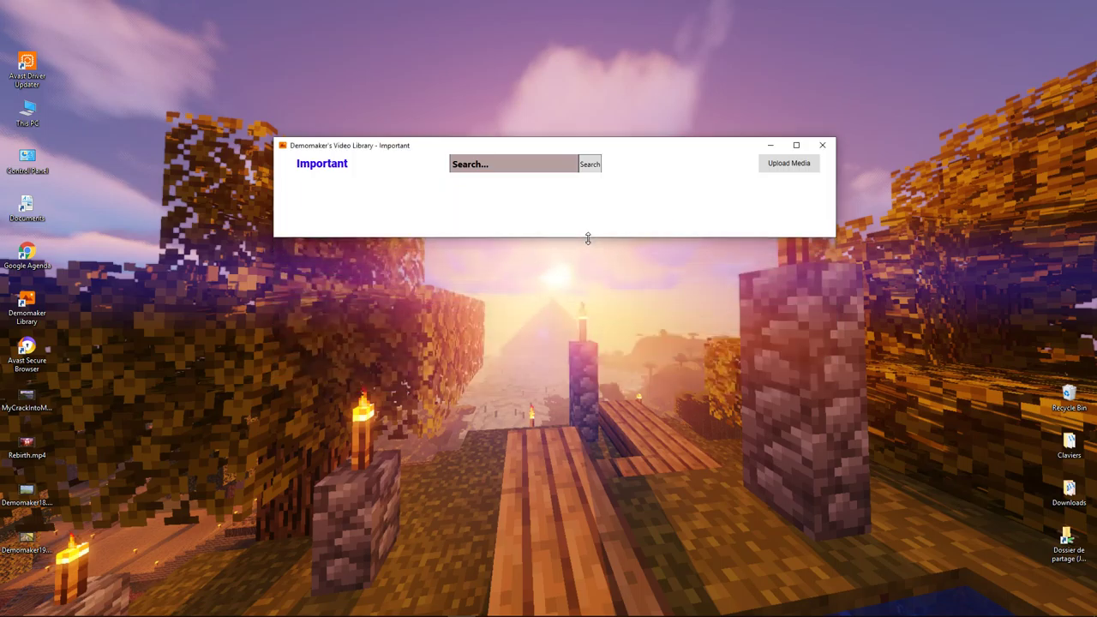
pyautogui.click(818, 145)
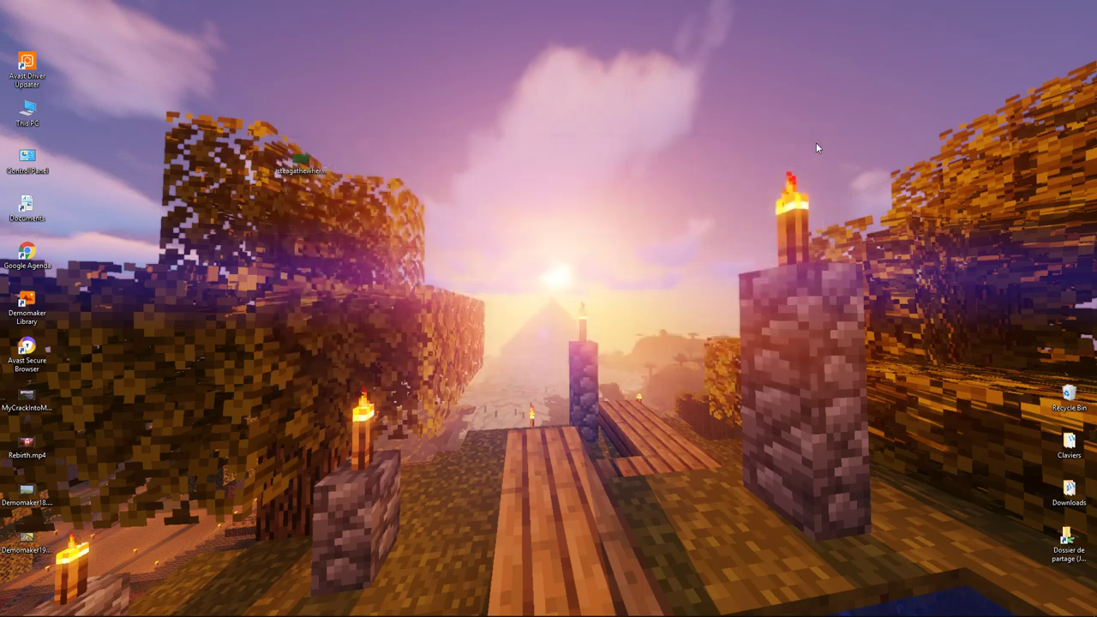